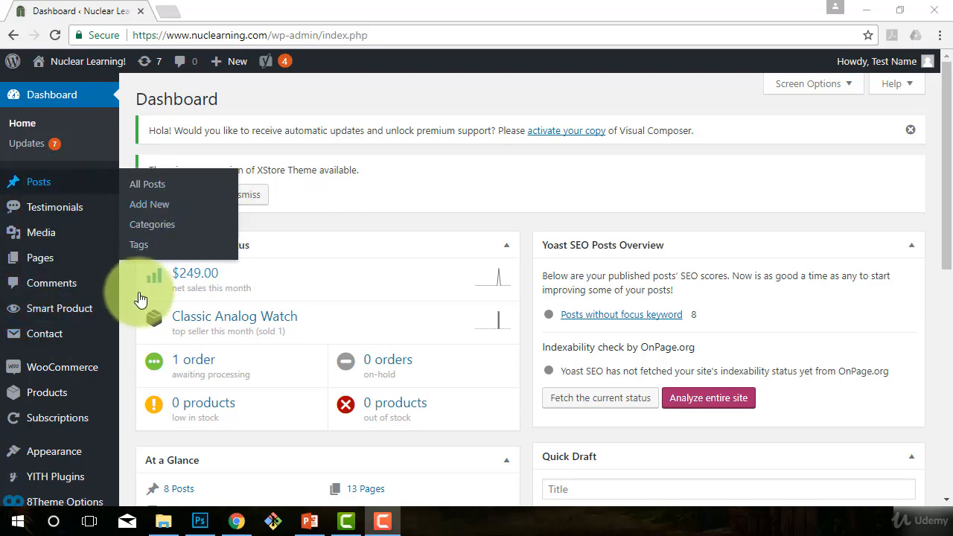
# Open the E-Commerce section of the 8Theme Options
pyautogui.moveTo(119, 349)
pyautogui.scroll(-1, 119, 348)
pyautogui.moveTo(29, 423)
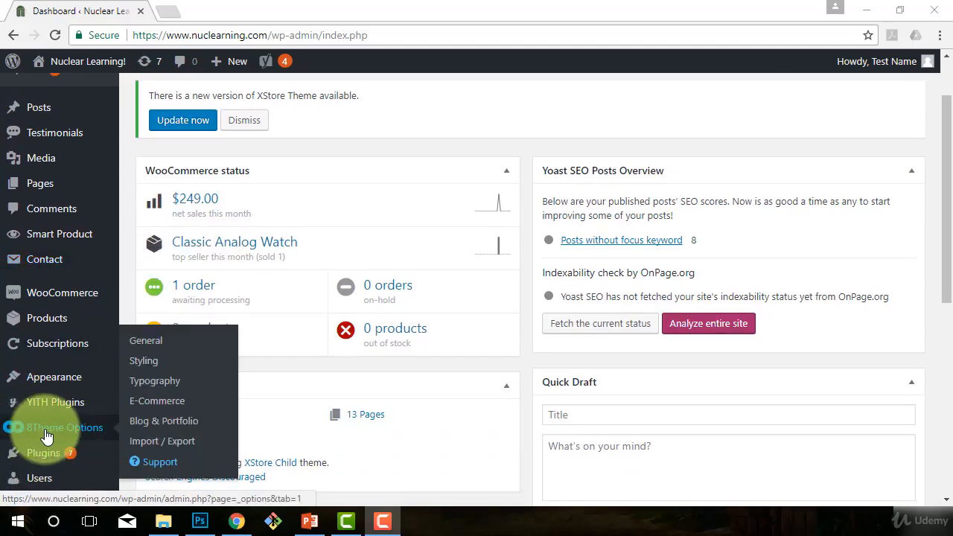
pyautogui.click(156, 404)
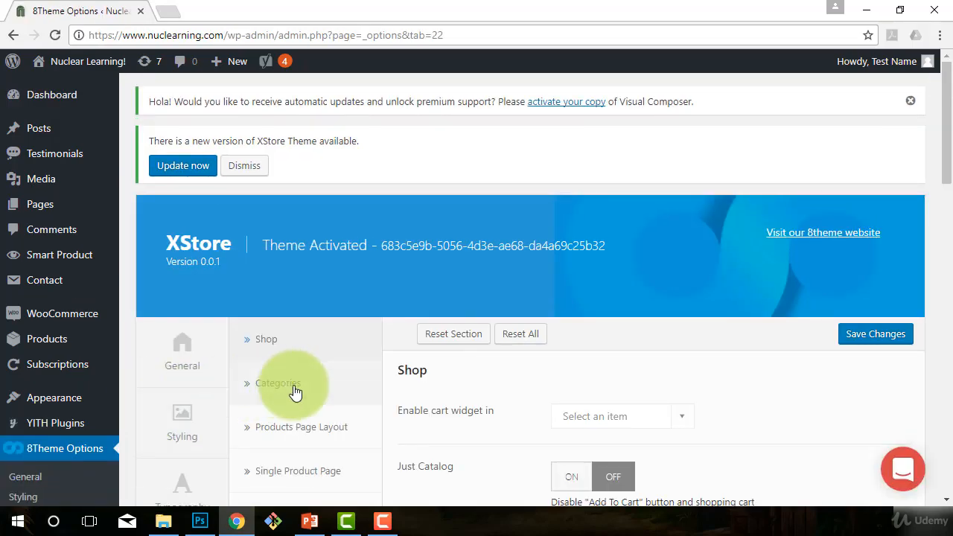
# Enable the shop's cart widget in the Header and save the theme settings
pyautogui.scroll(-2, 385, 398)
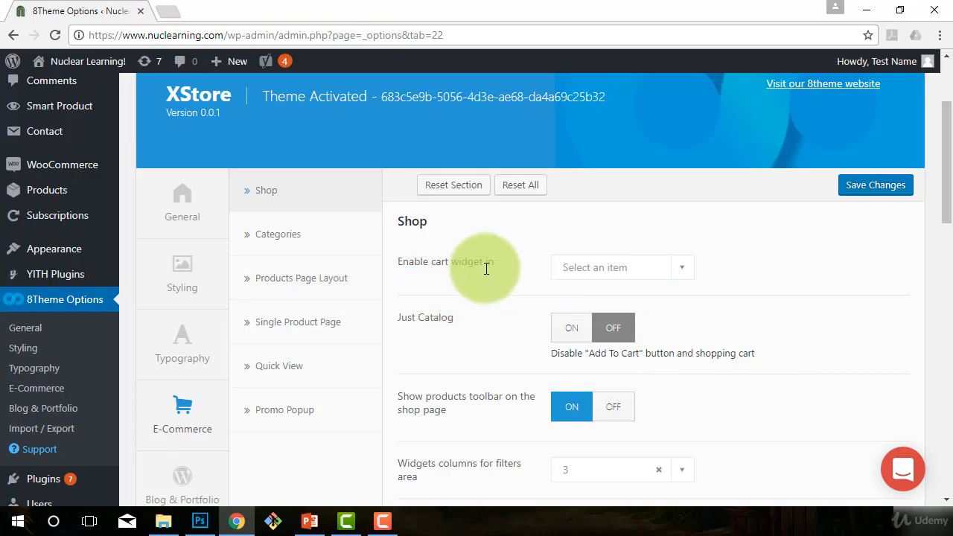
pyautogui.moveTo(432, 262); pyautogui.dragTo(504, 260)
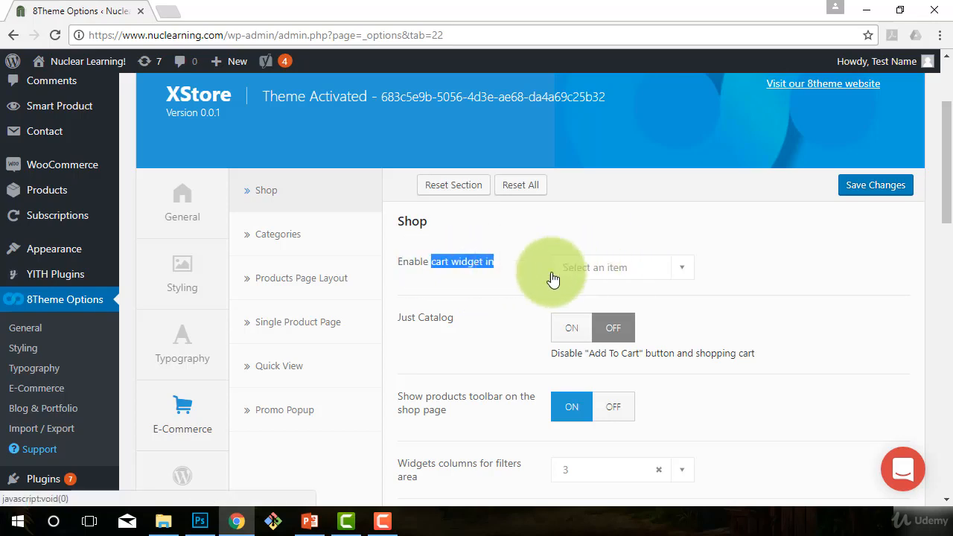
pyautogui.click(442, 264)
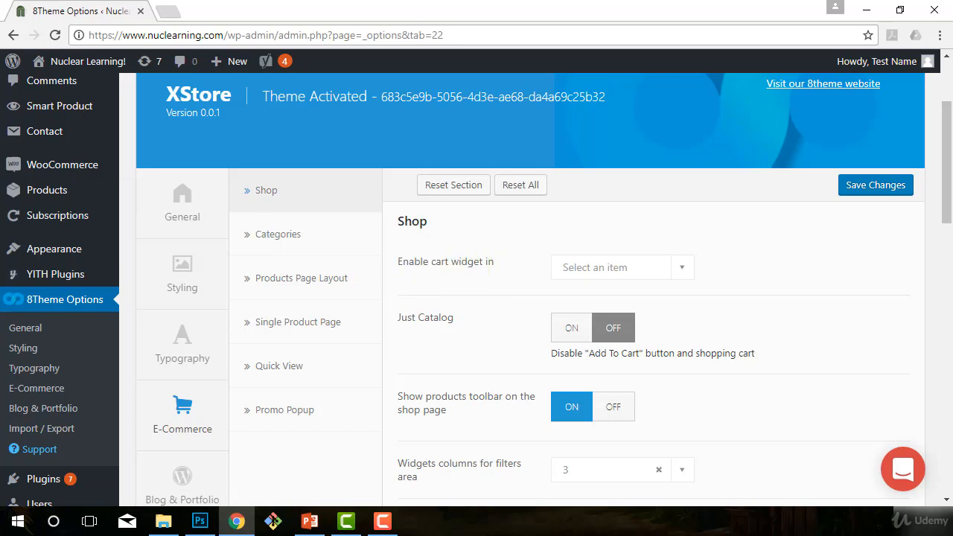
pyautogui.click(629, 272)
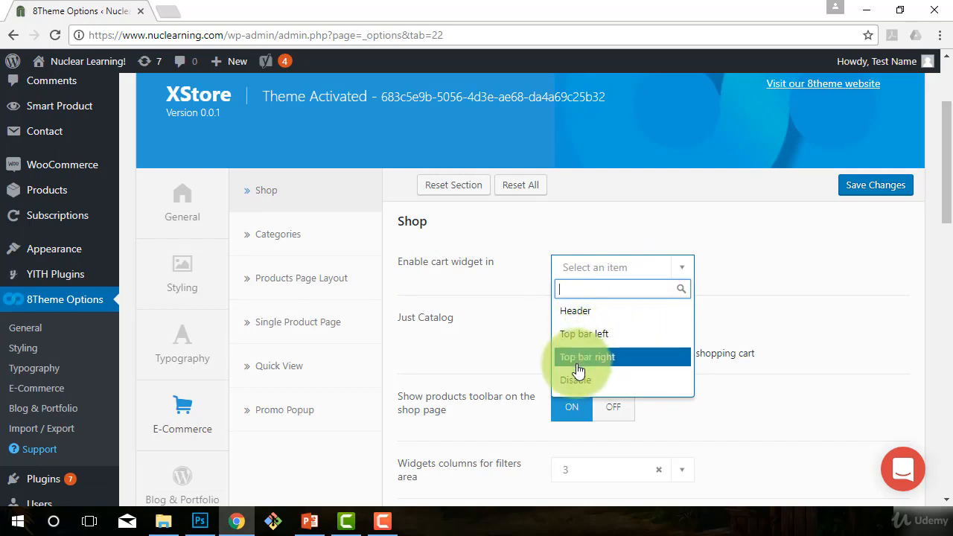
pyautogui.click(564, 311)
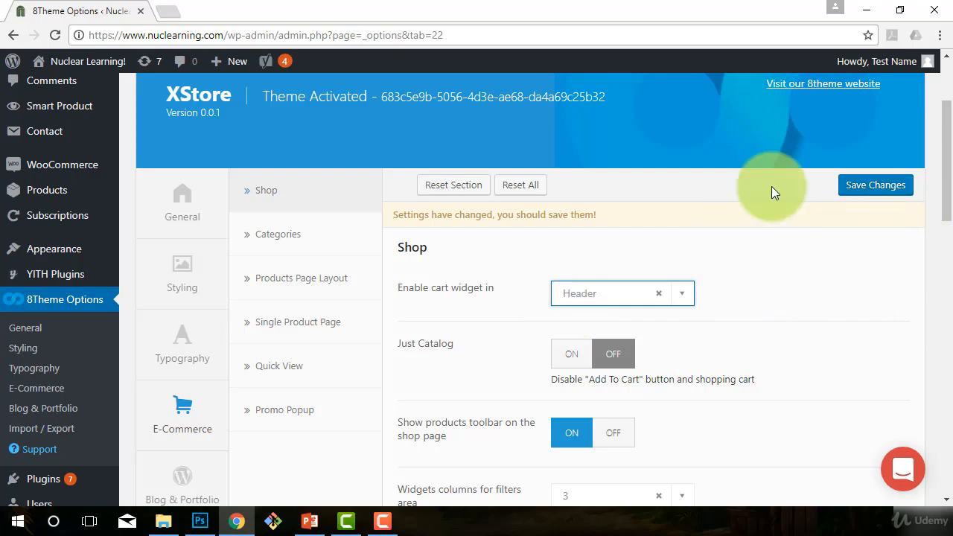
pyautogui.click(863, 186)
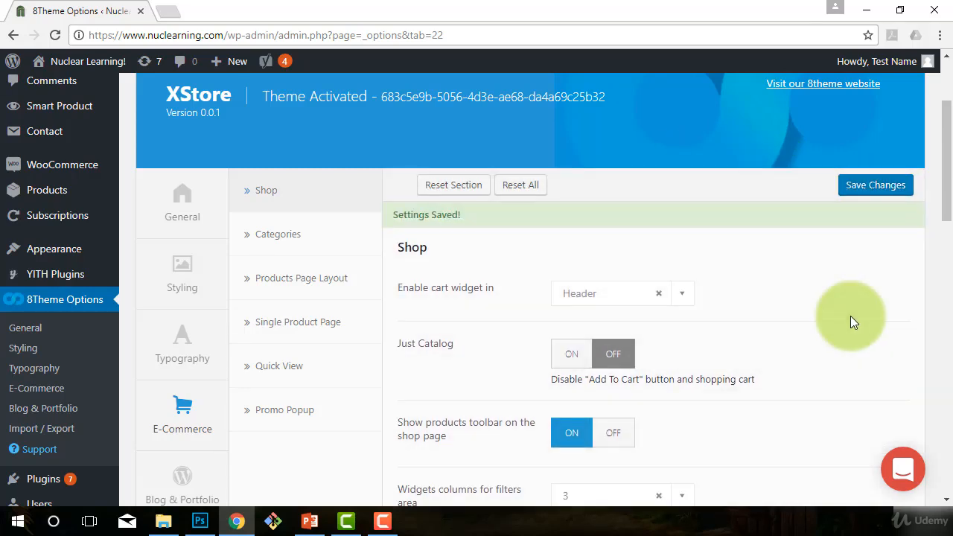
# Read the description of the Just Catalog option in the Shop settings
pyautogui.scroll(-1, 850, 316)
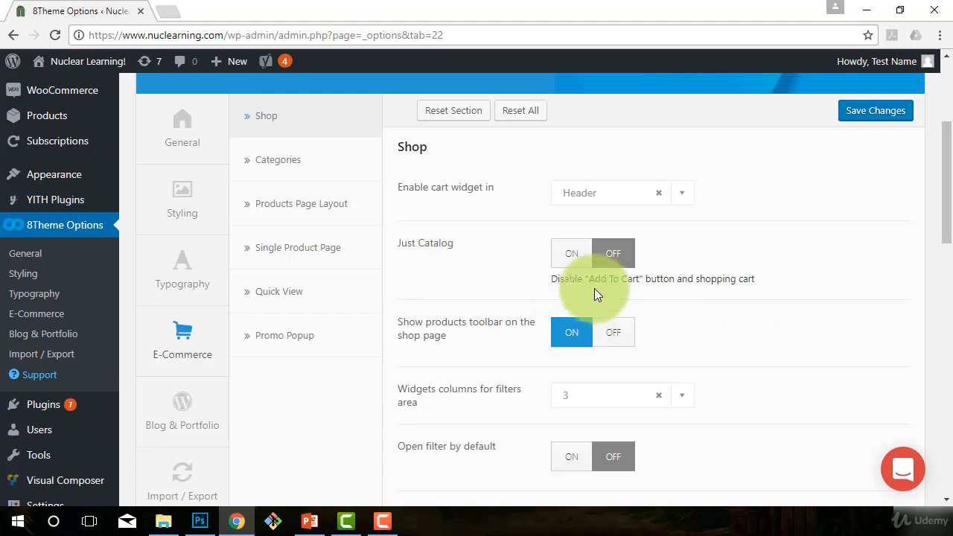
pyautogui.moveTo(556, 281); pyautogui.dragTo(754, 281)
pyautogui.moveTo(553, 276); pyautogui.dragTo(765, 279)
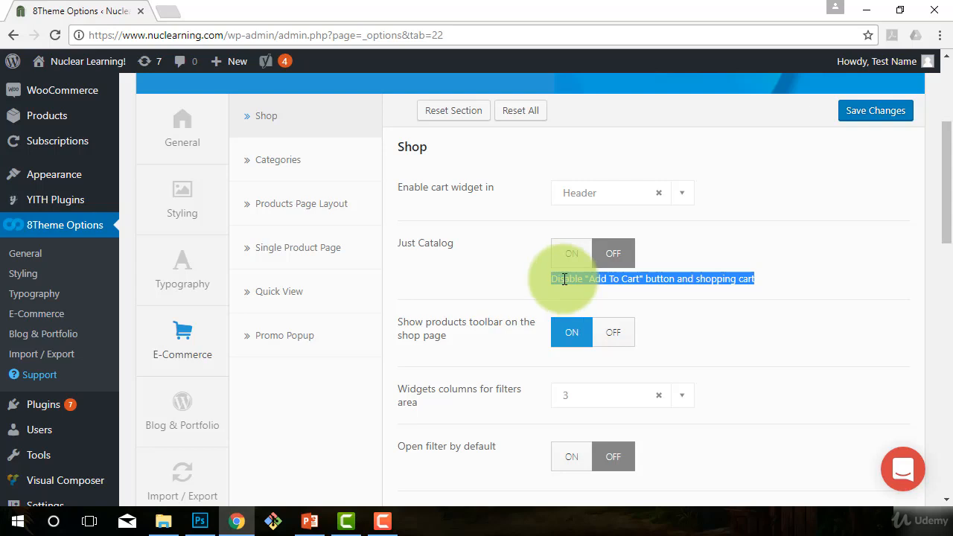
# Open the Add product page in a new browser tab and look over its product entry form
pyautogui.scroll(1, 38, 259)
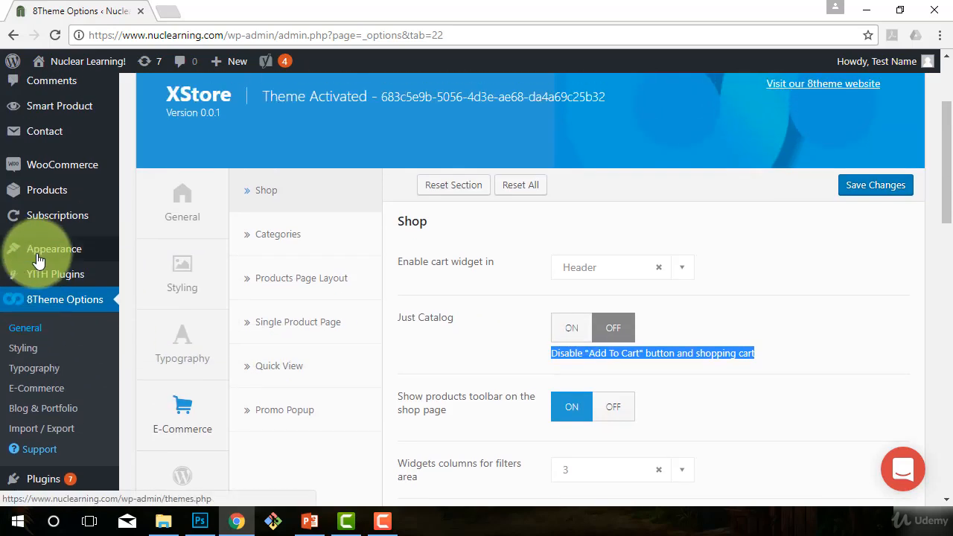
pyautogui.moveTo(56, 168)
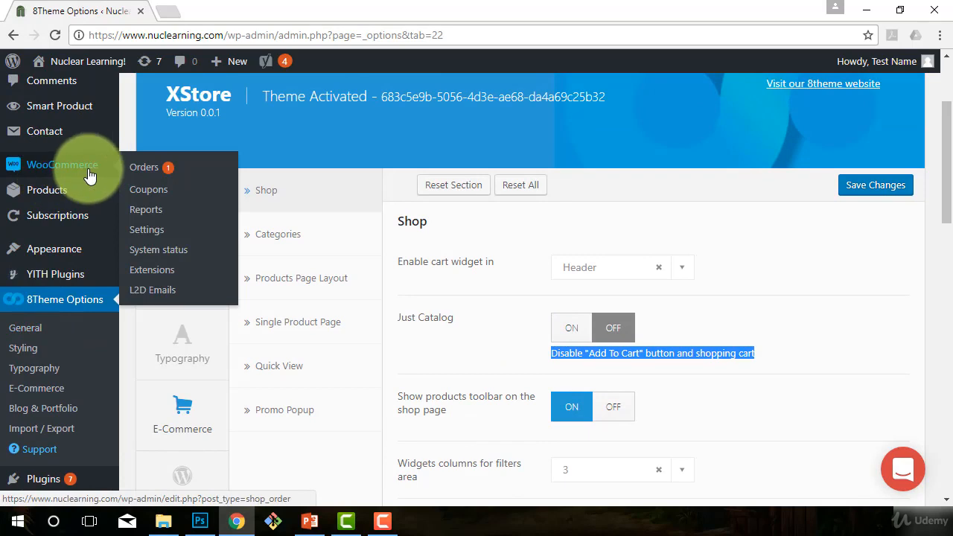
pyautogui.moveTo(42, 193)
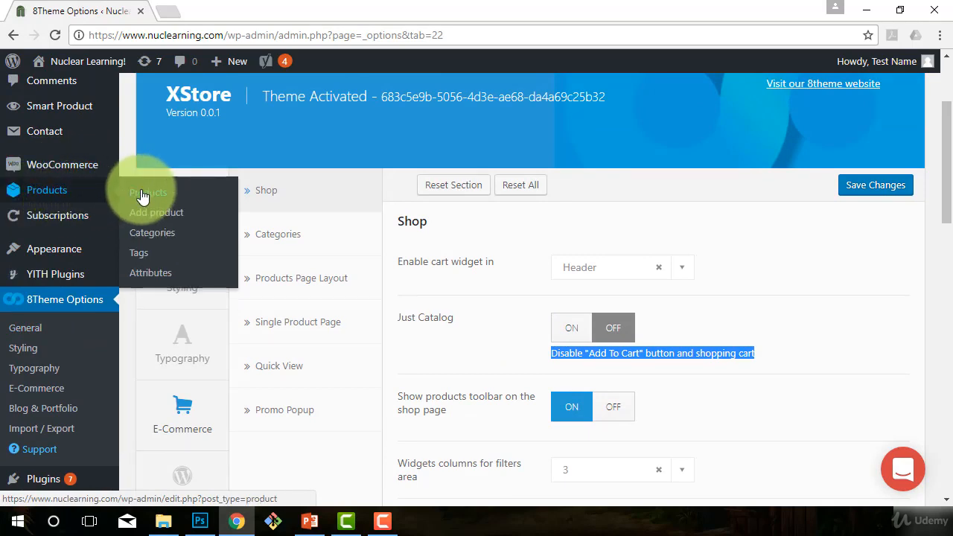
pyautogui.rightClick(152, 212)
pyautogui.click(161, 218)
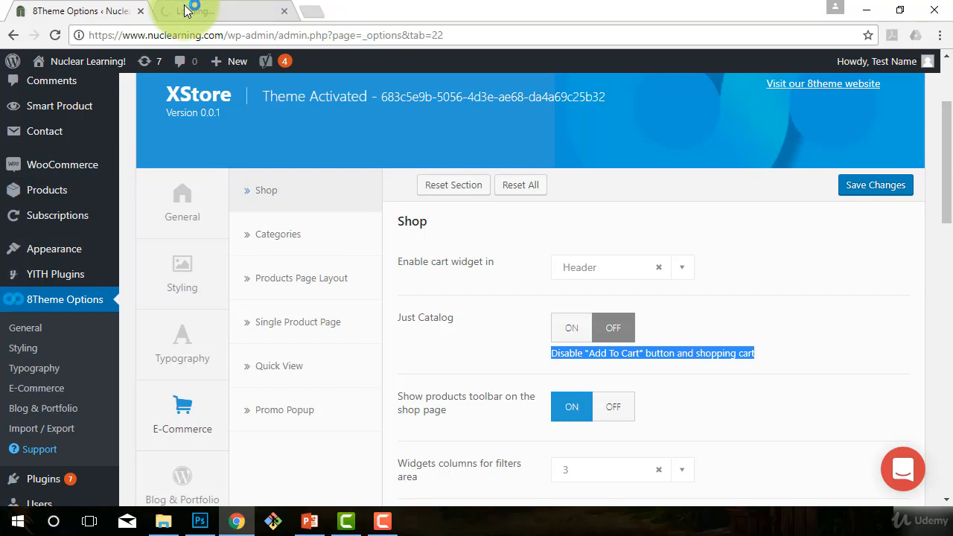
pyautogui.click(187, 10)
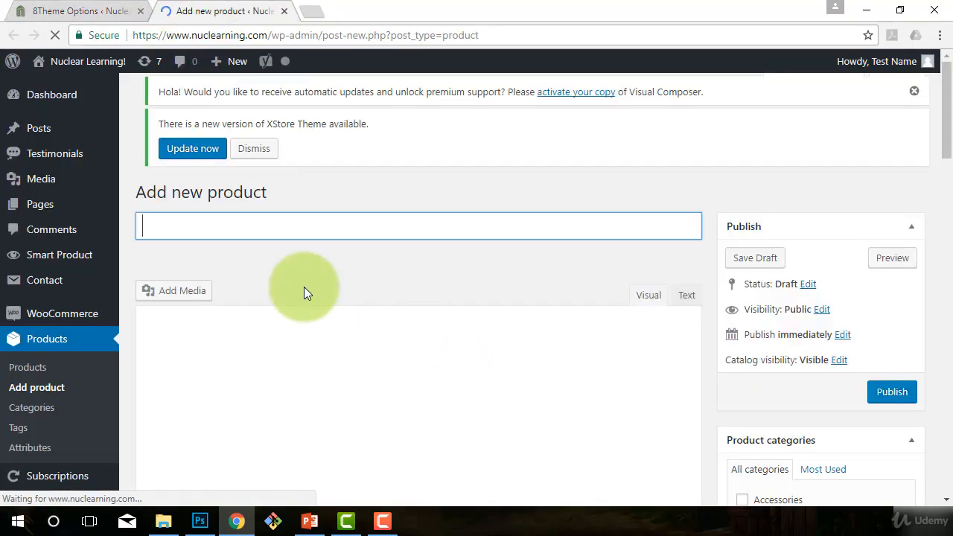
pyautogui.click(280, 409)
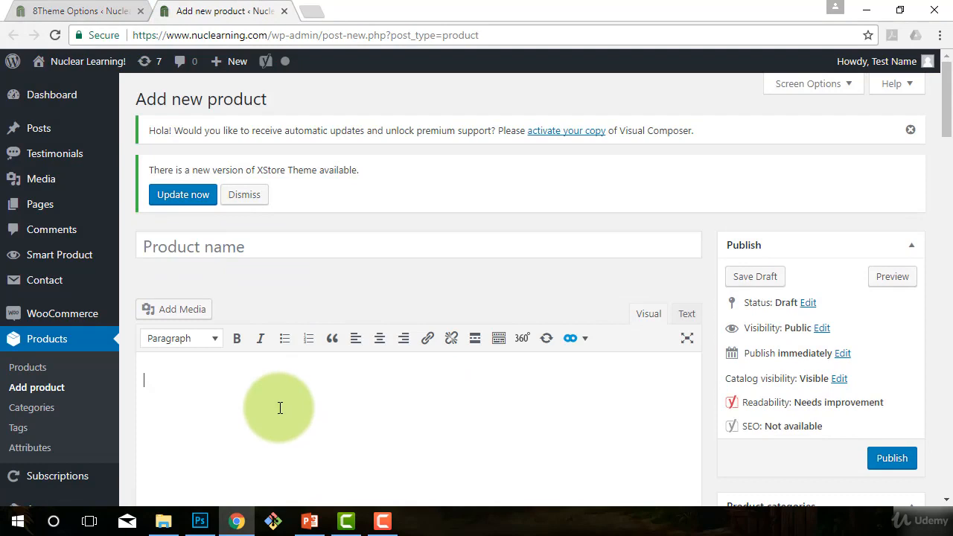
pyautogui.scroll(-3, 268, 397)
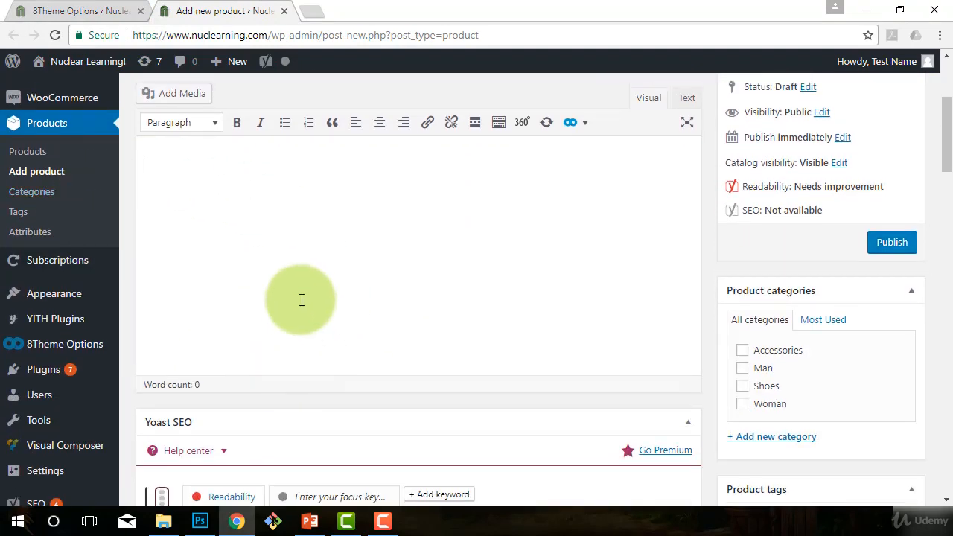
pyautogui.scroll(1, 301, 300)
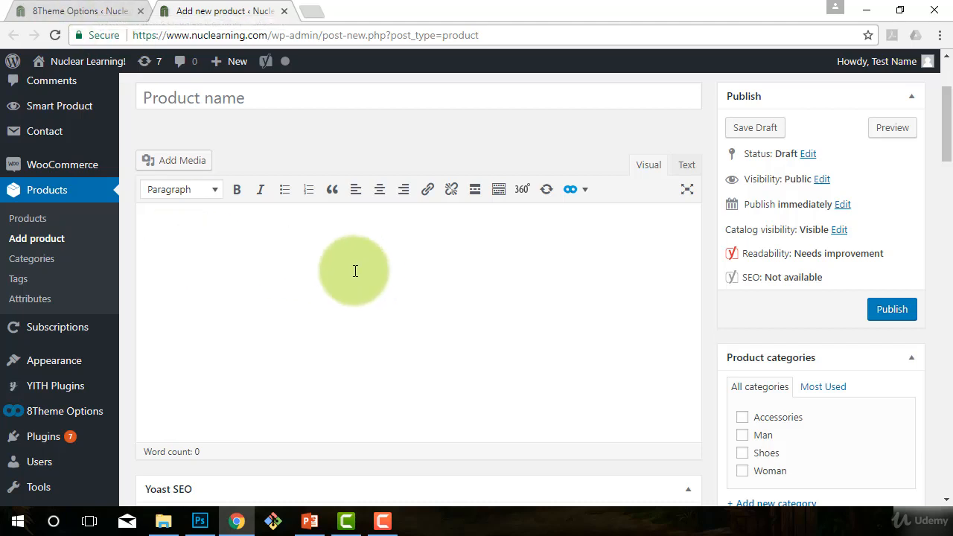
# Return to the theme options, try Just Catalog switched on while keeping the cart widget in Header, and switch Just Catalog back off
pyautogui.click(74, 11)
pyautogui.scroll(-1, 512, 320)
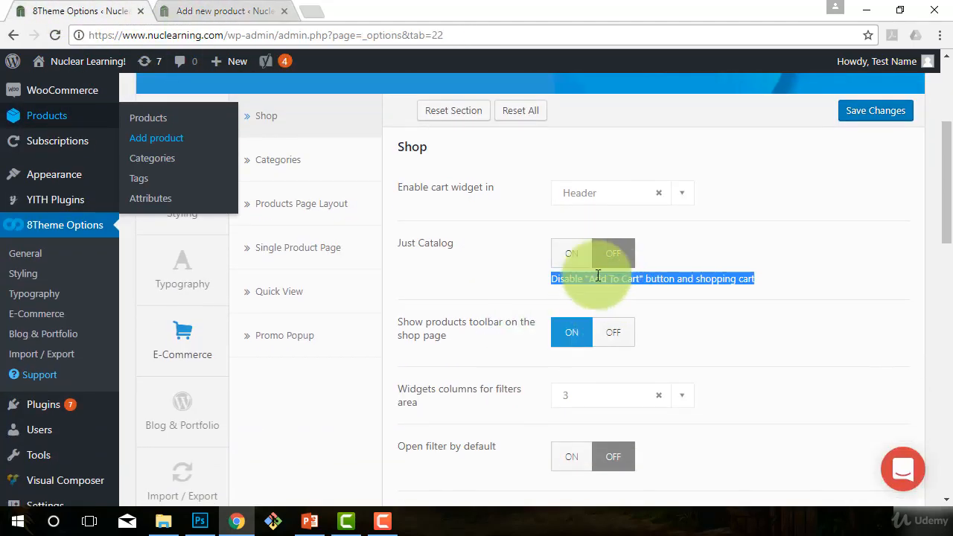
pyautogui.click(549, 281)
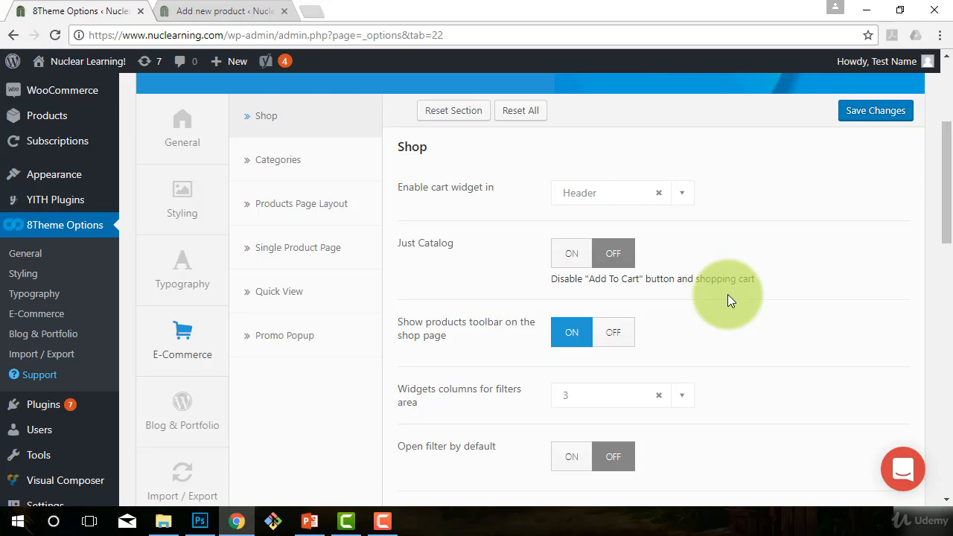
pyautogui.click(584, 257)
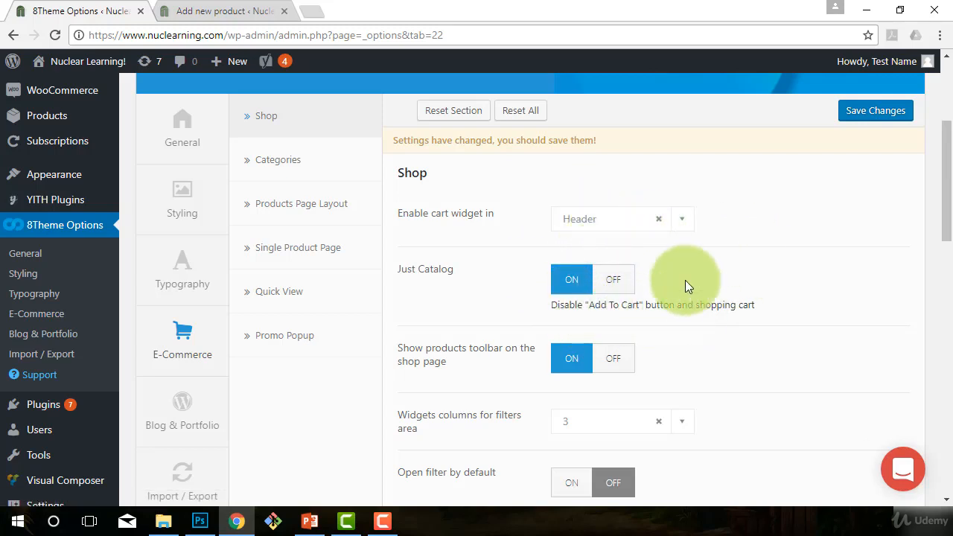
pyautogui.click(600, 221)
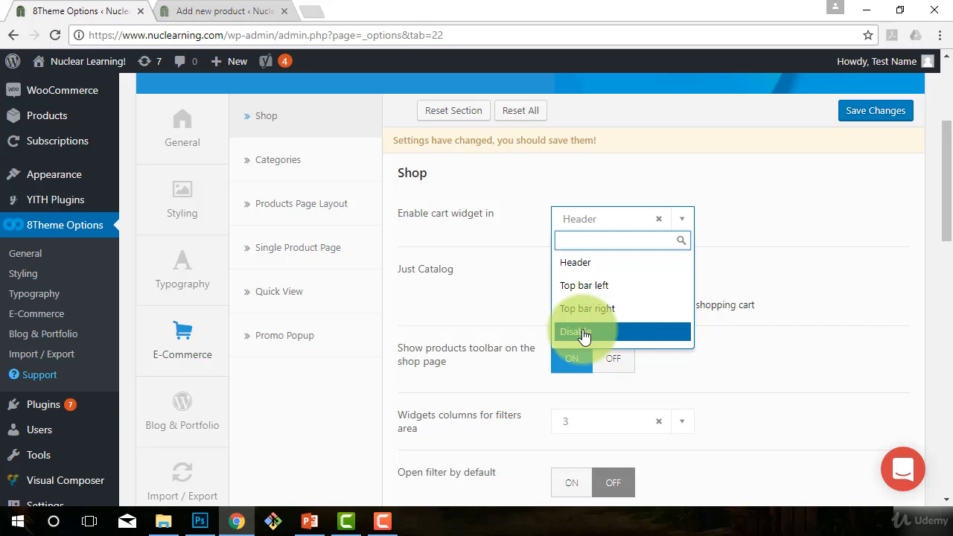
pyautogui.click(598, 264)
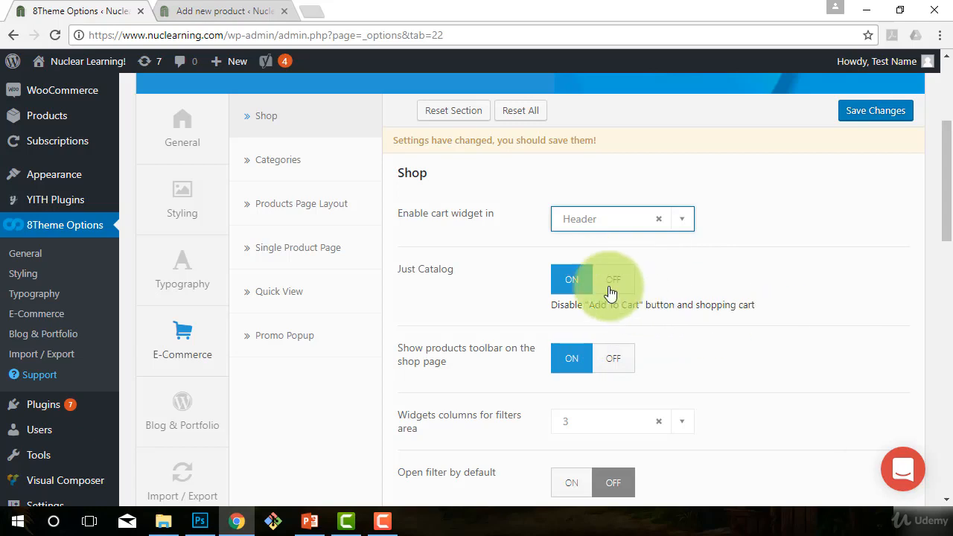
pyautogui.click(607, 286)
# Go to the store's front end and load the shop page by adding /shop/ to the site address
pyautogui.scroll(-1, 748, 336)
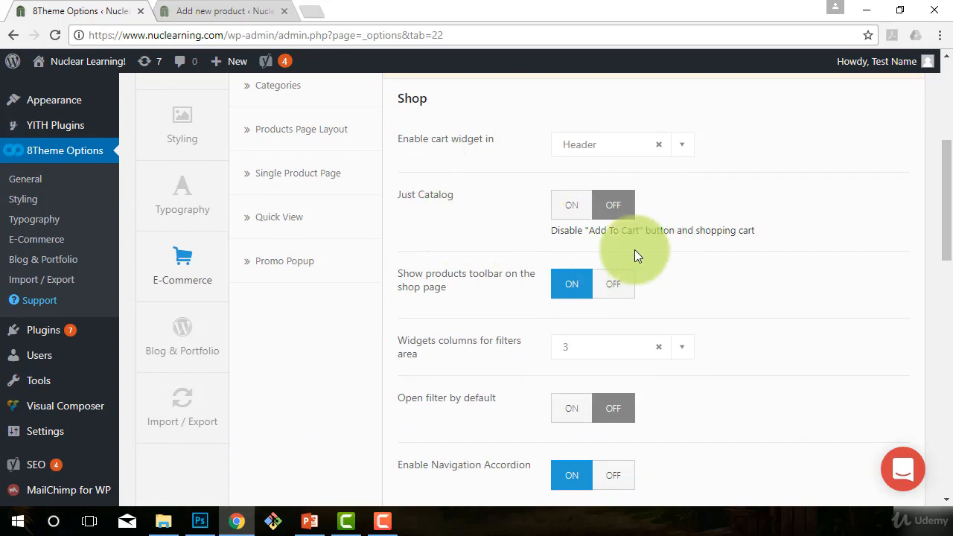
pyautogui.scroll(-1, 741, 312)
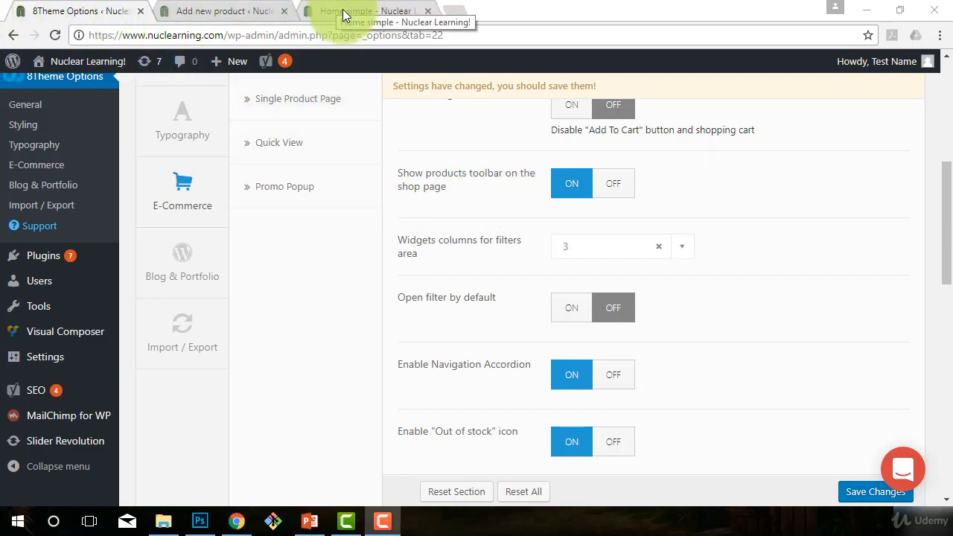
pyautogui.click(328, 11)
pyautogui.click(337, 36)
pyautogui.click(337, 36)
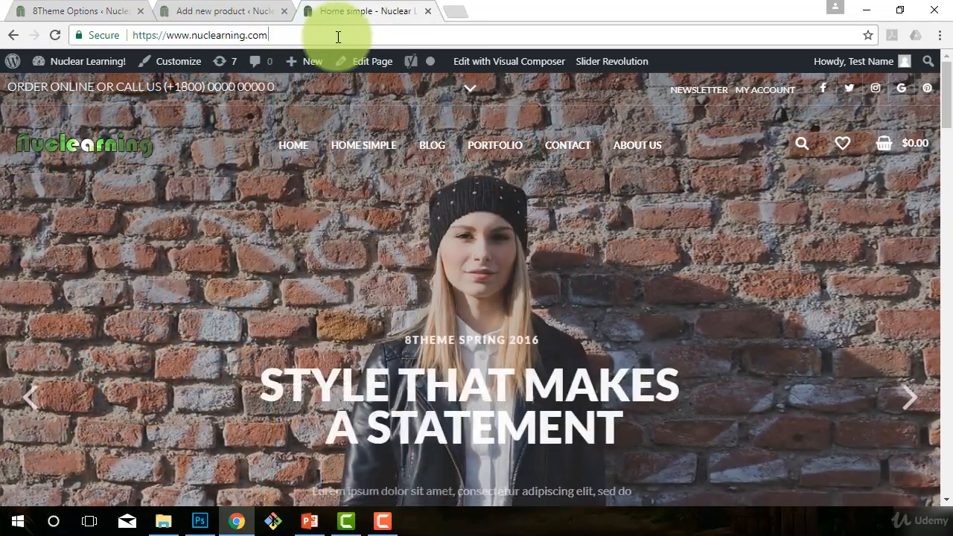
pyautogui.write('/shop/')
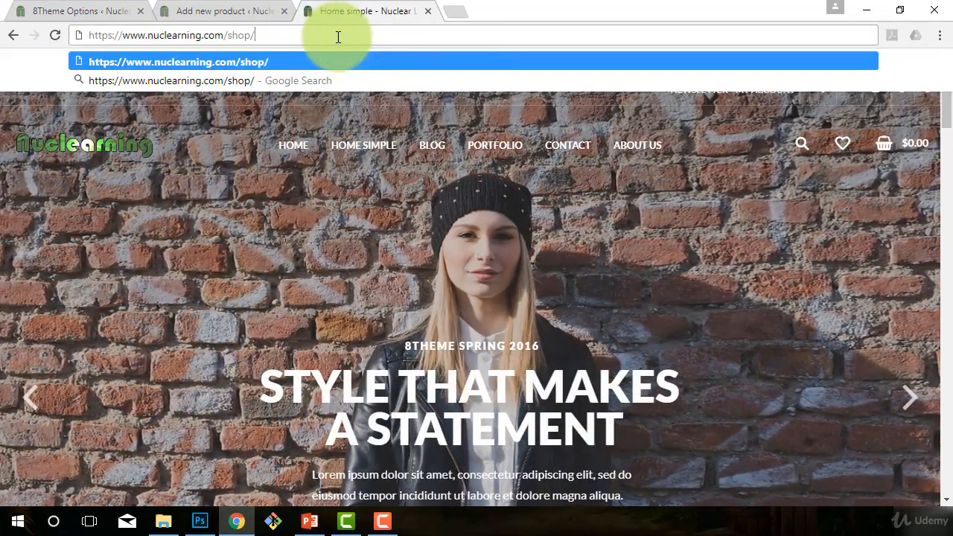
pyautogui.press('Return')
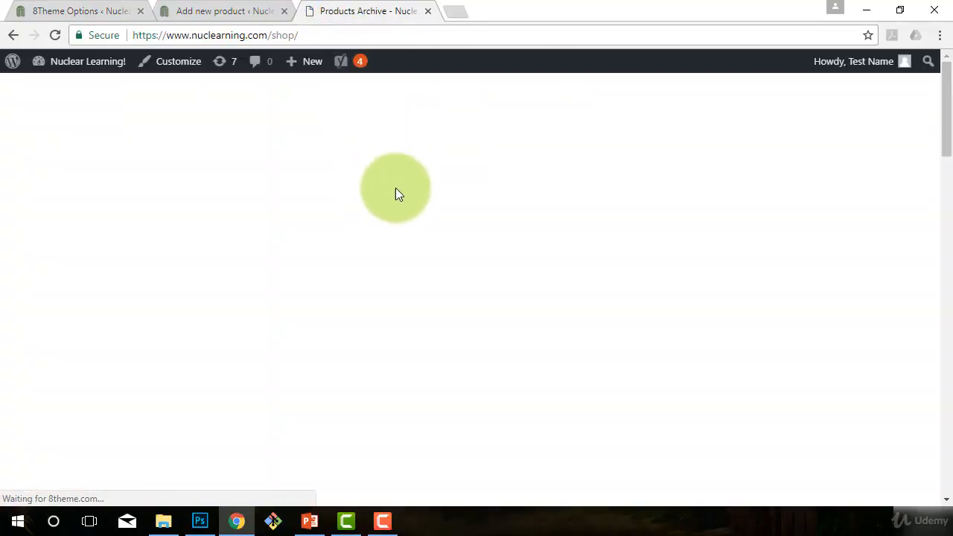
# Examine the products toolbar and the product listings on the shop page
pyautogui.scroll(-1, 495, 276)
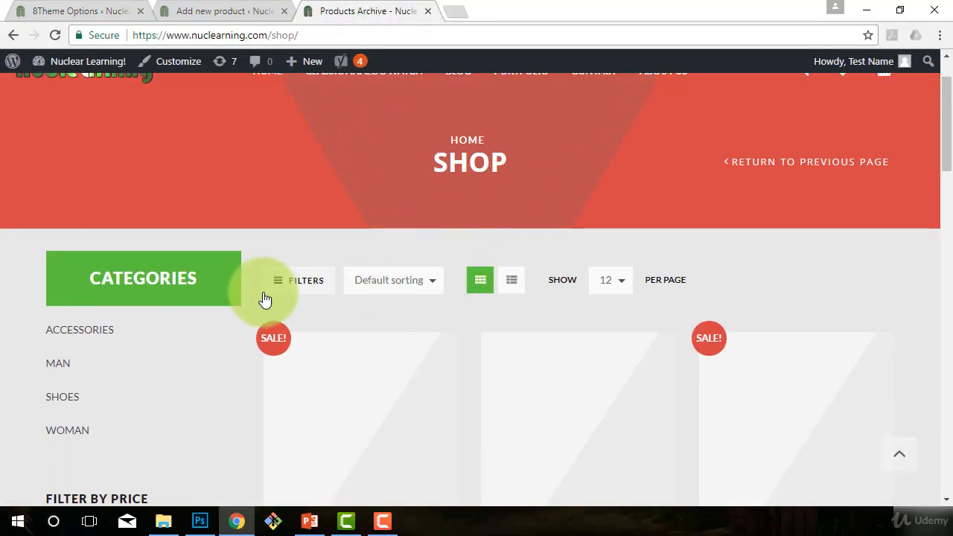
pyautogui.scroll(-1, 261, 294)
pyautogui.scroll(2, 262, 295)
pyautogui.scroll(-4, 579, 369)
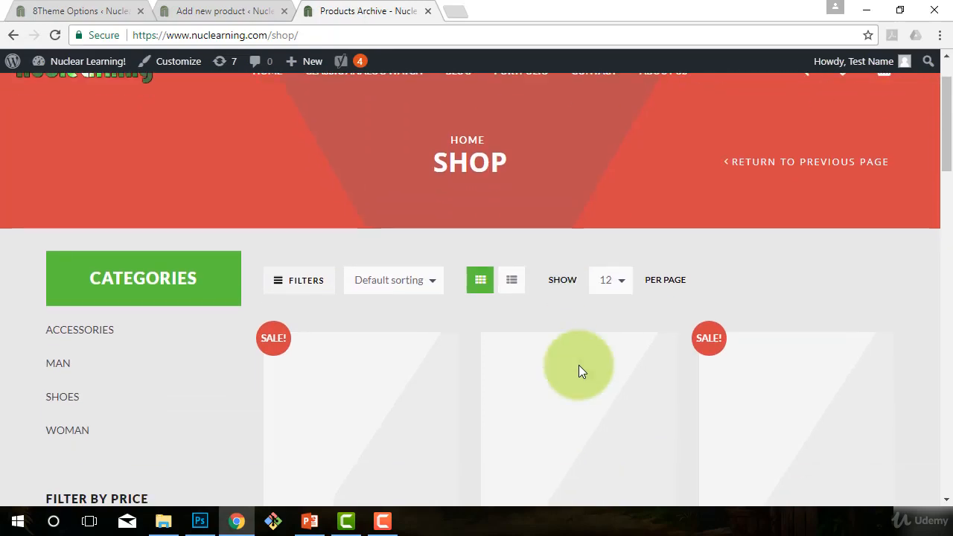
pyautogui.scroll(-4, 365, 368)
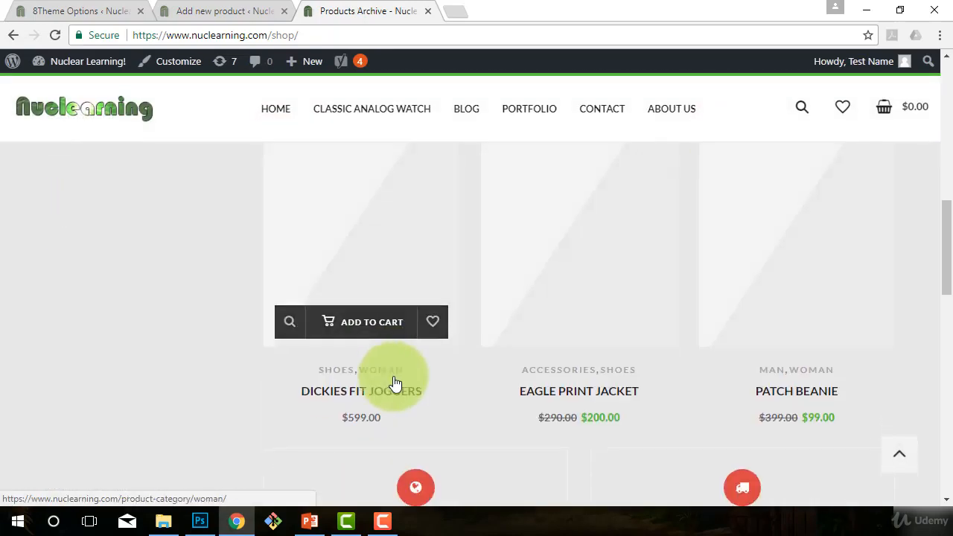
pyautogui.scroll(6, 393, 382)
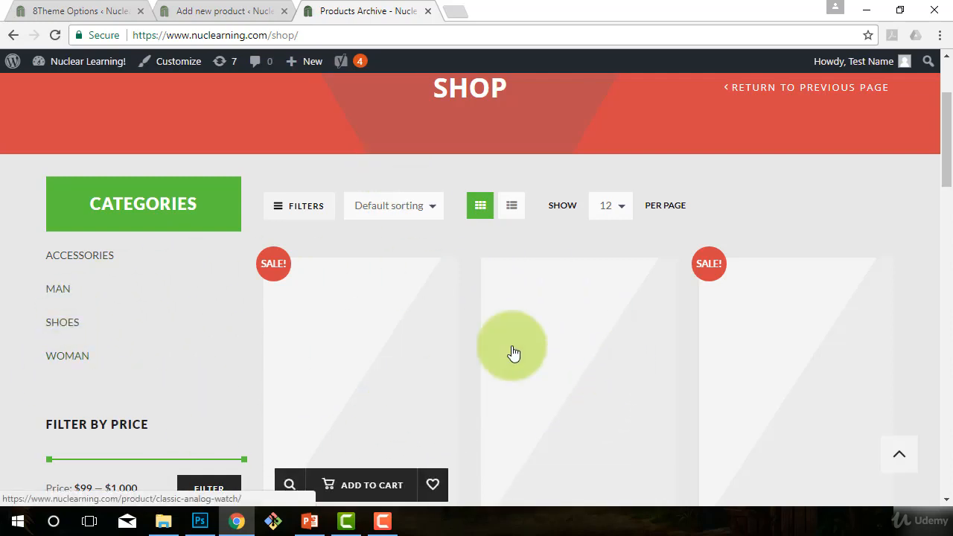
# Return to the theme options, switch off Show products toolbar on the shop page, and save the changes
pyautogui.click(183, 9)
pyautogui.click(69, 9)
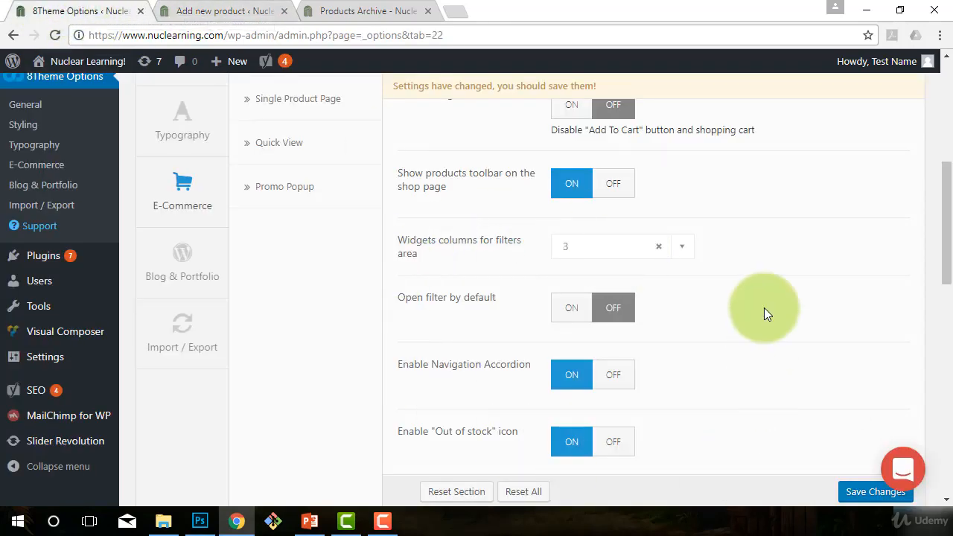
pyautogui.scroll(1, 565, 279)
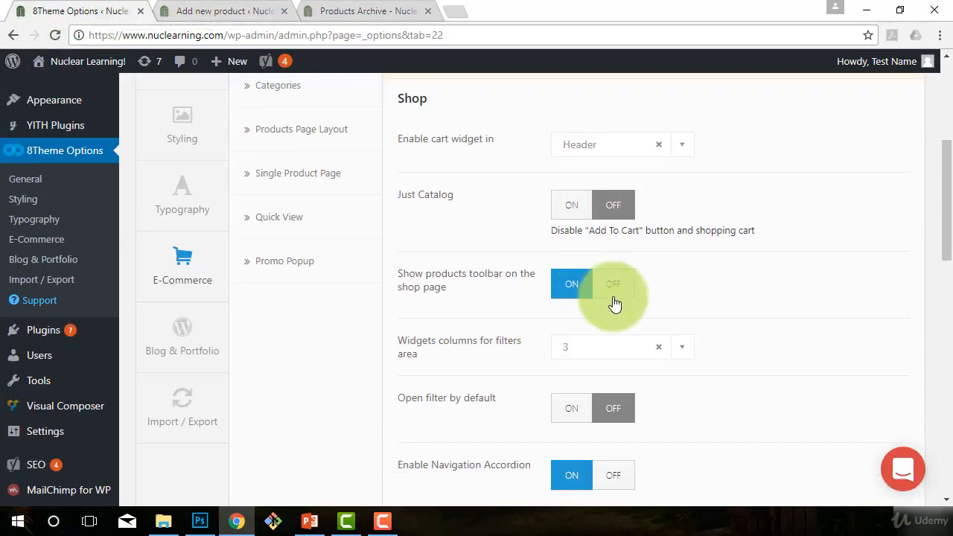
pyautogui.click(614, 303)
pyautogui.scroll(3, 807, 321)
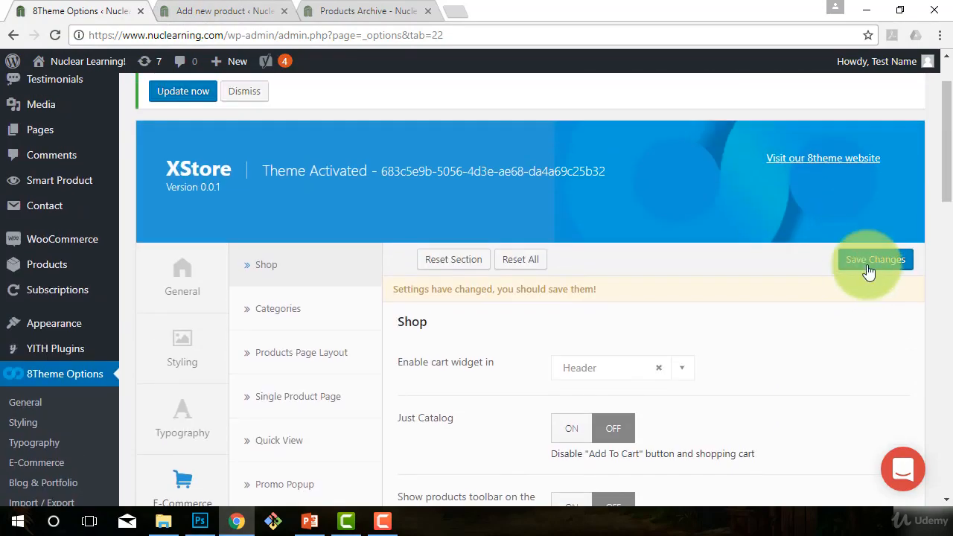
pyautogui.click(868, 267)
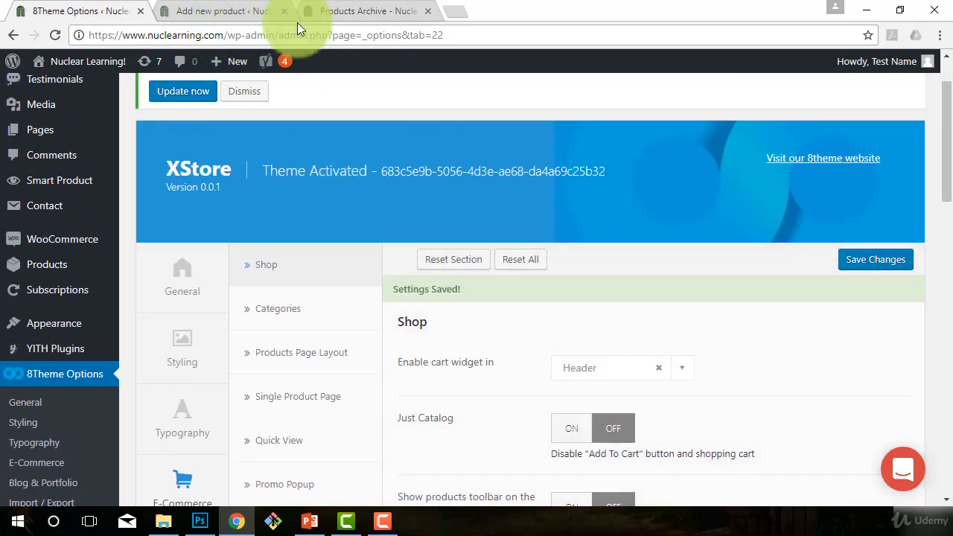
# Reload the shop page on the store's front end and check the area above the product listings
pyautogui.click(346, 14)
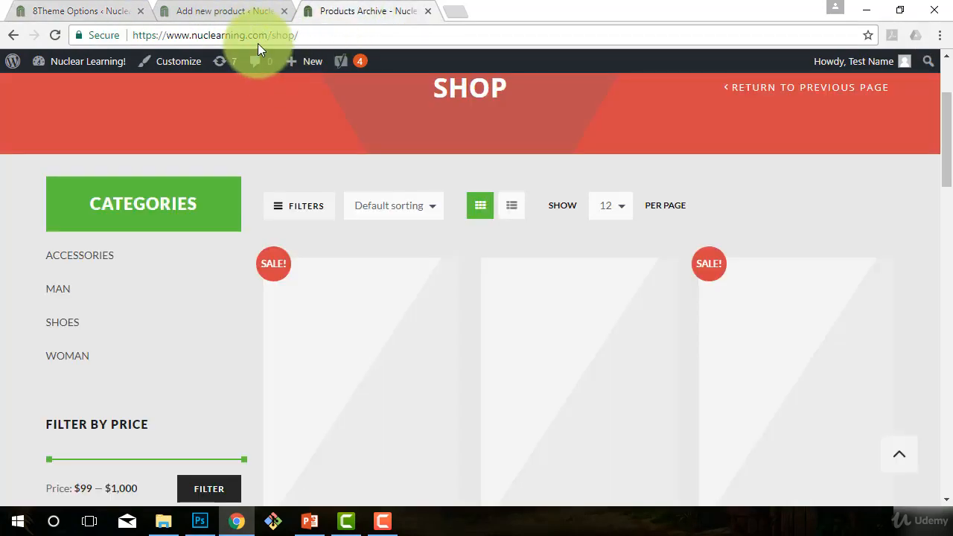
pyautogui.press('F5')
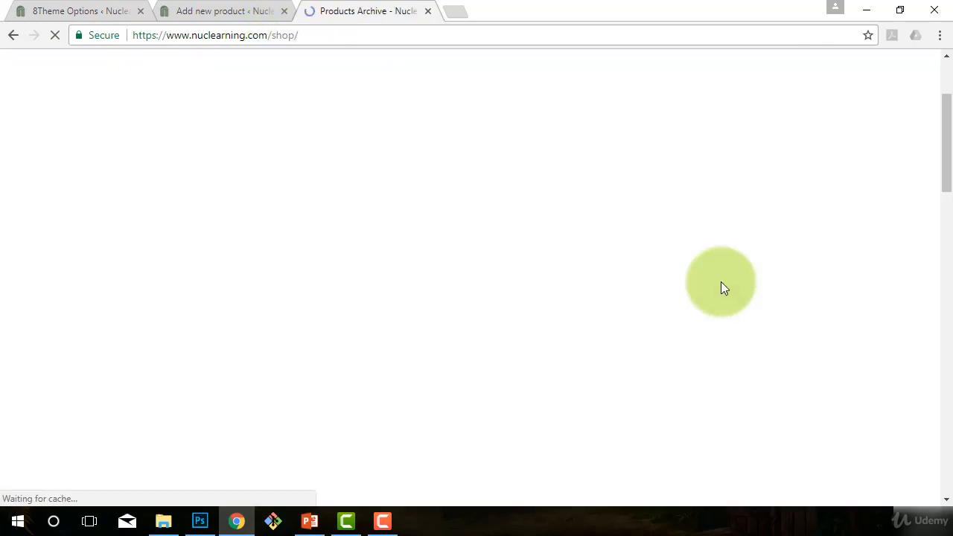
pyautogui.scroll(2, 641, 312)
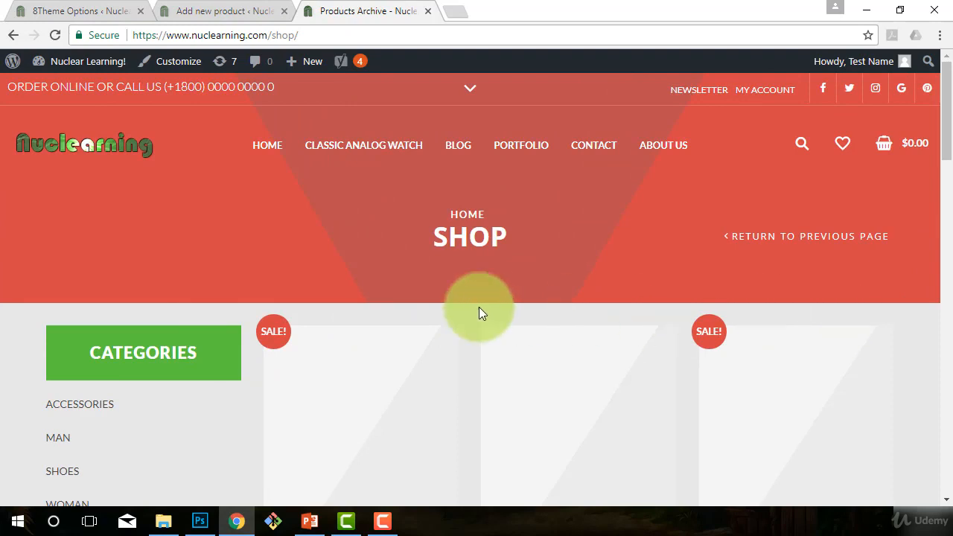
# Back in the theme options, switch Show products toolbar on the shop page back on and save the changes
pyautogui.click(111, 10)
pyautogui.scroll(-2, 612, 330)
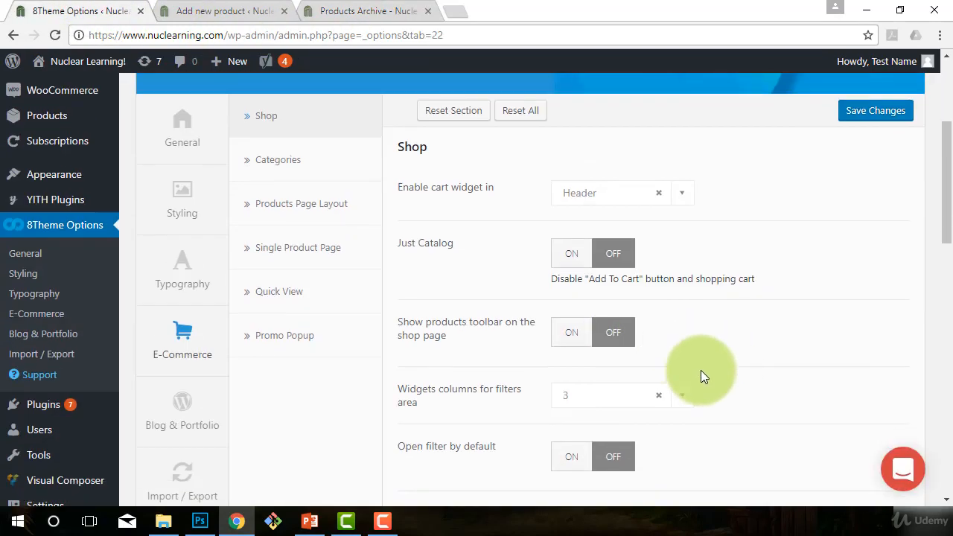
pyautogui.click(572, 332)
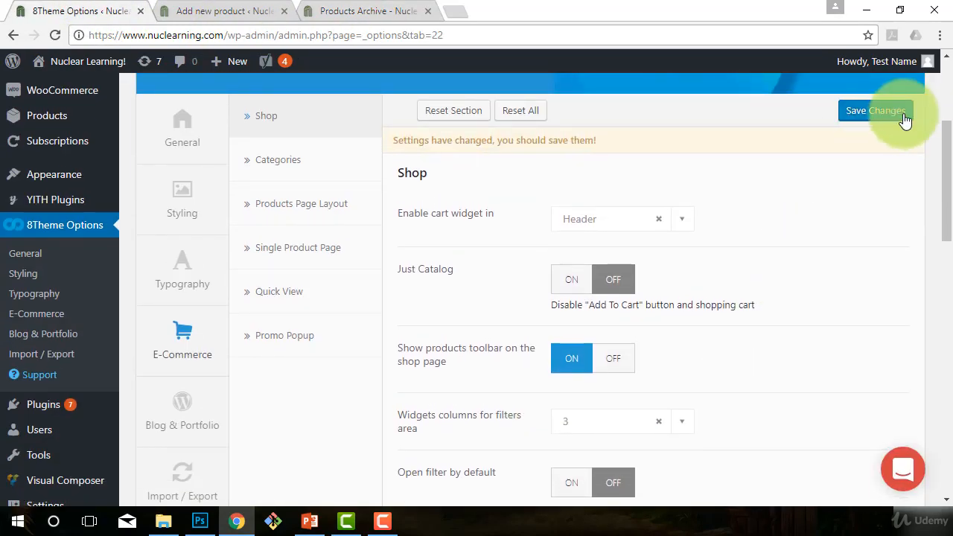
pyautogui.click(892, 111)
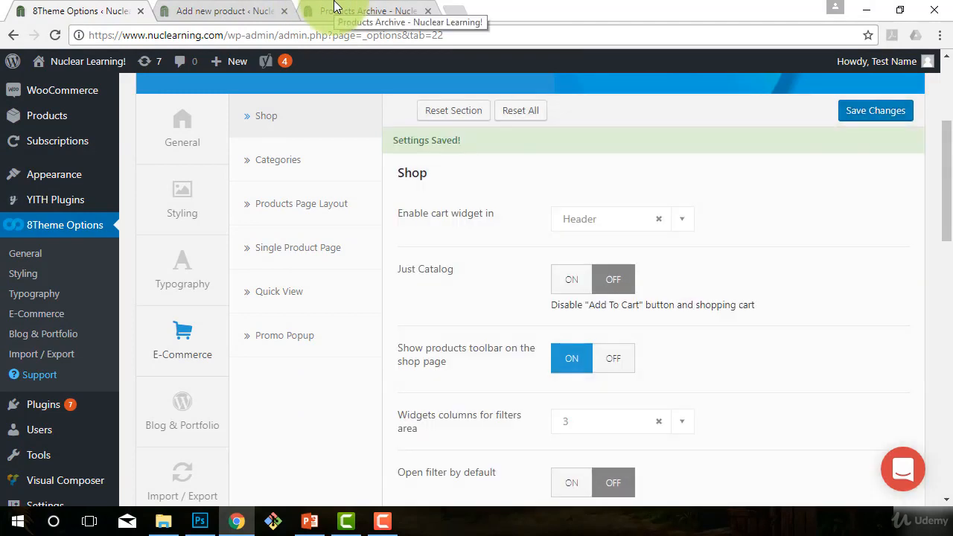
# Reload the shop page and examine the filters, sorting, view and per-page controls above the product listings
pyautogui.click(333, 7)
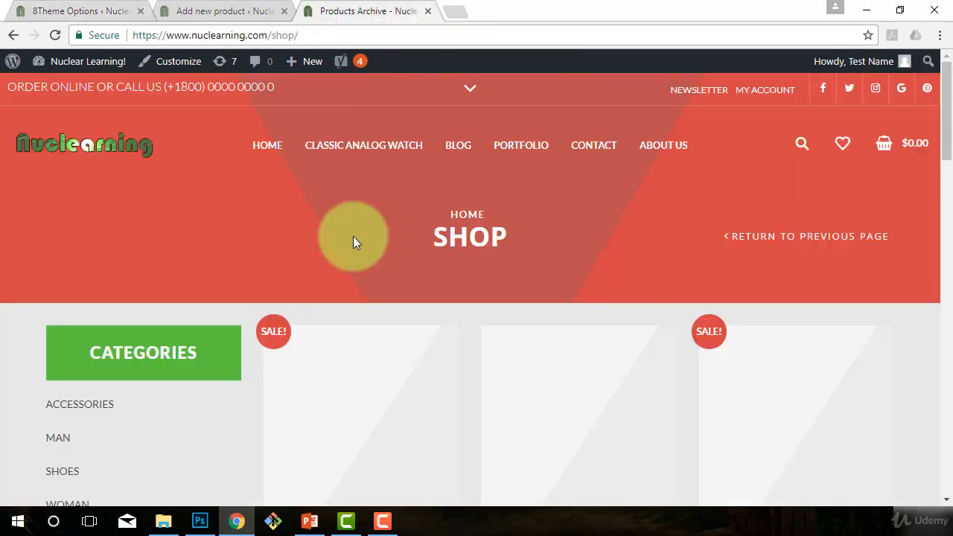
pyautogui.press('F5')
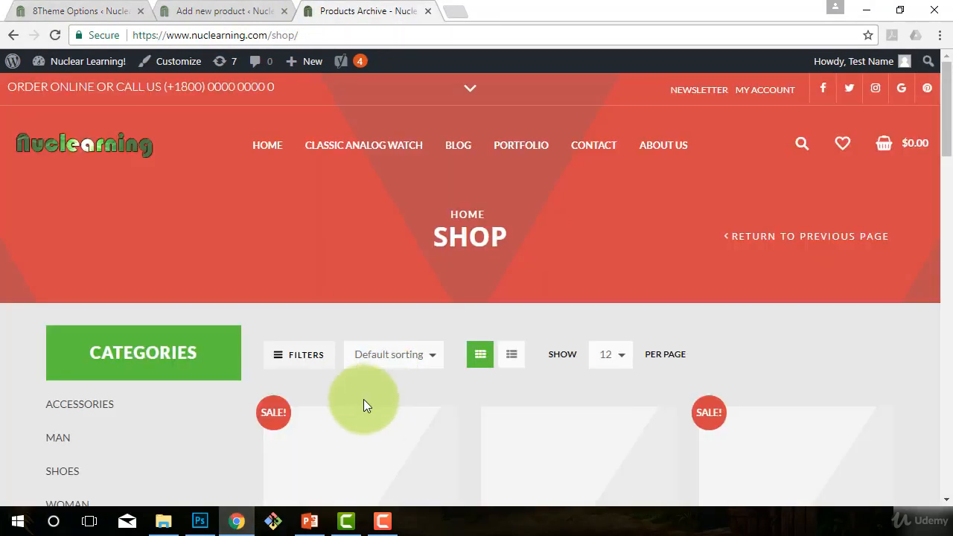
pyautogui.scroll(-1, 361, 402)
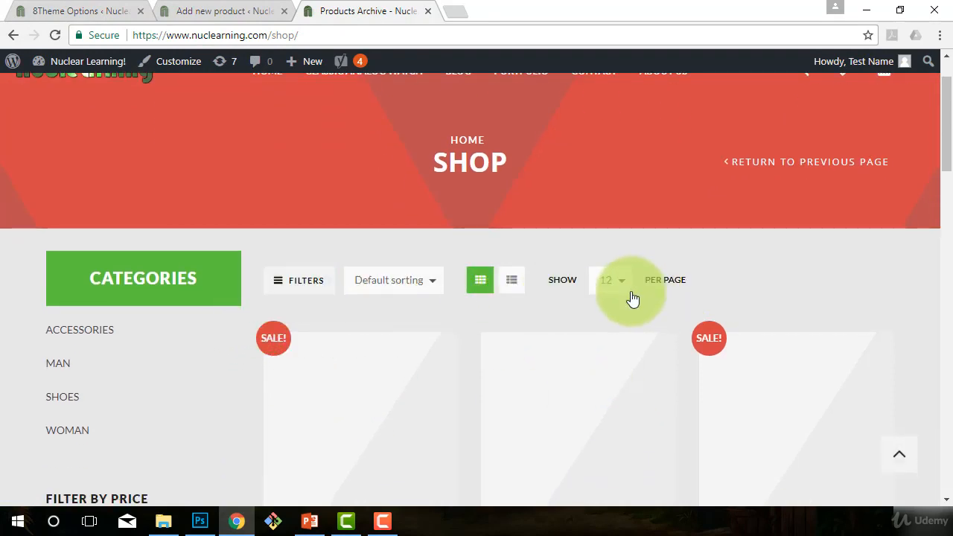
pyautogui.scroll(-3, 618, 368)
pyautogui.scroll(-2, 621, 366)
pyautogui.scroll(7, 640, 372)
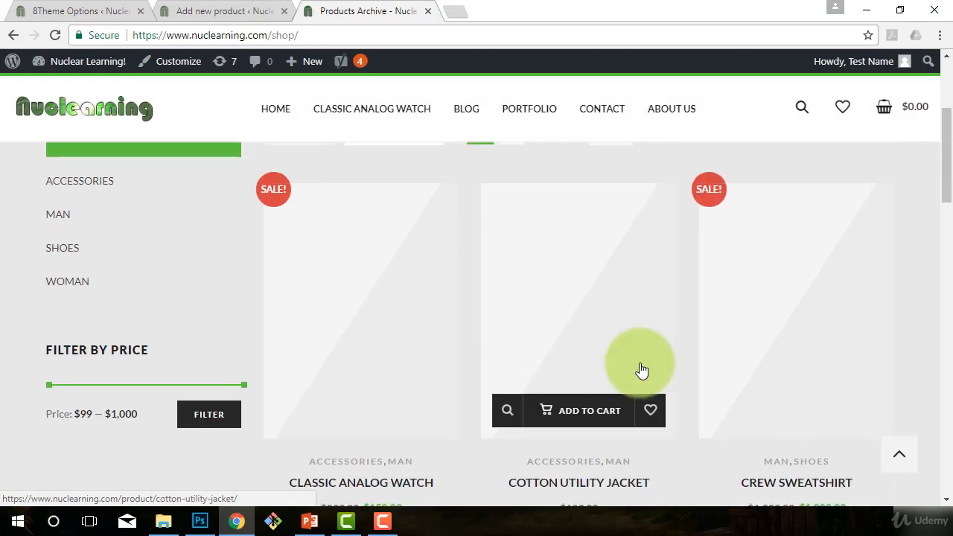
# Return to the theme options and review the shop settings from Widgets columns for filters area through Enable "Sale" icon
pyautogui.click(172, 7)
pyautogui.click(111, 9)
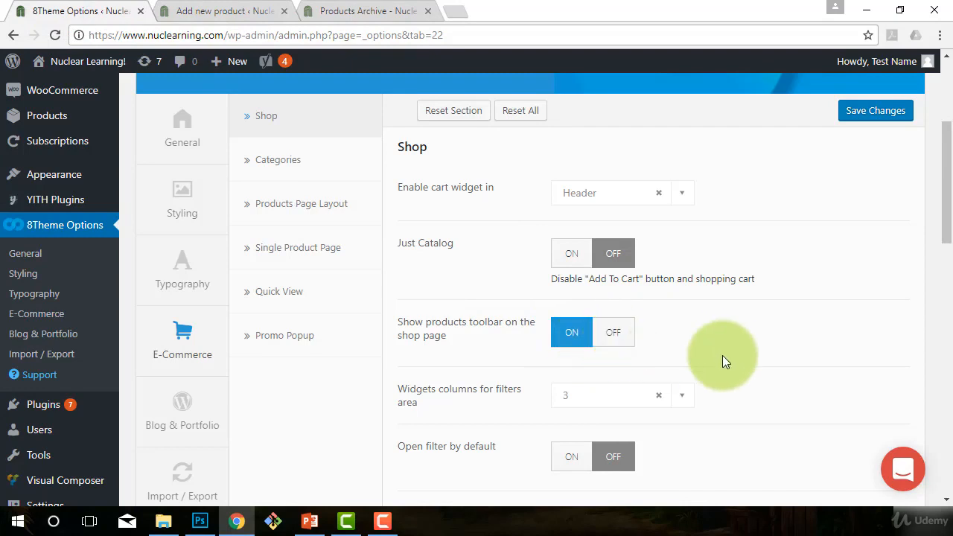
pyautogui.scroll(-2, 726, 350)
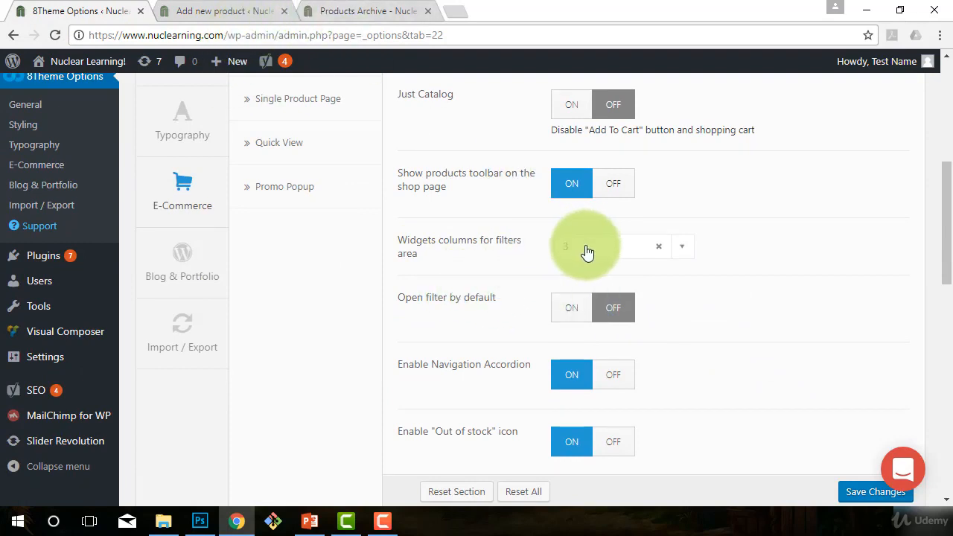
pyautogui.scroll(-1, 698, 339)
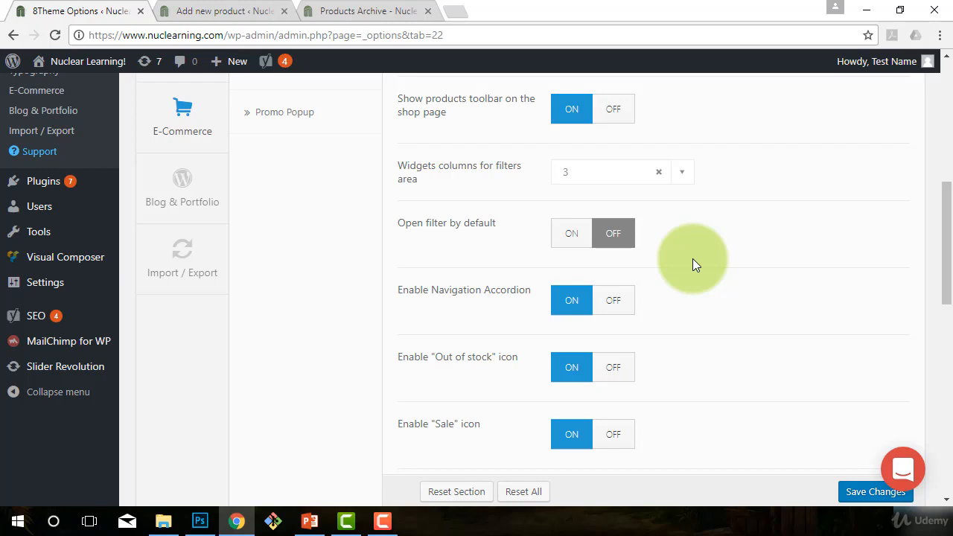
pyautogui.scroll(-1, 635, 296)
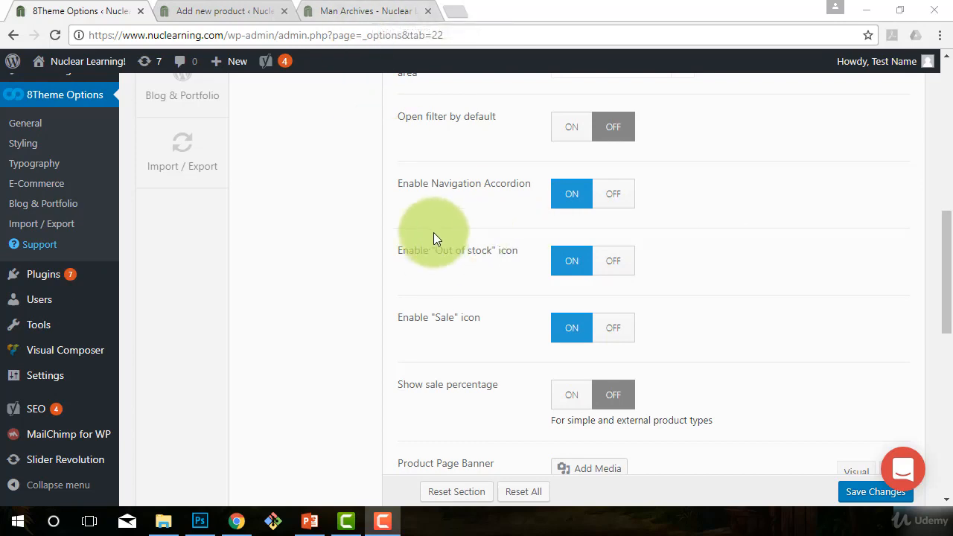
pyautogui.moveTo(519, 250); pyautogui.dragTo(400, 252)
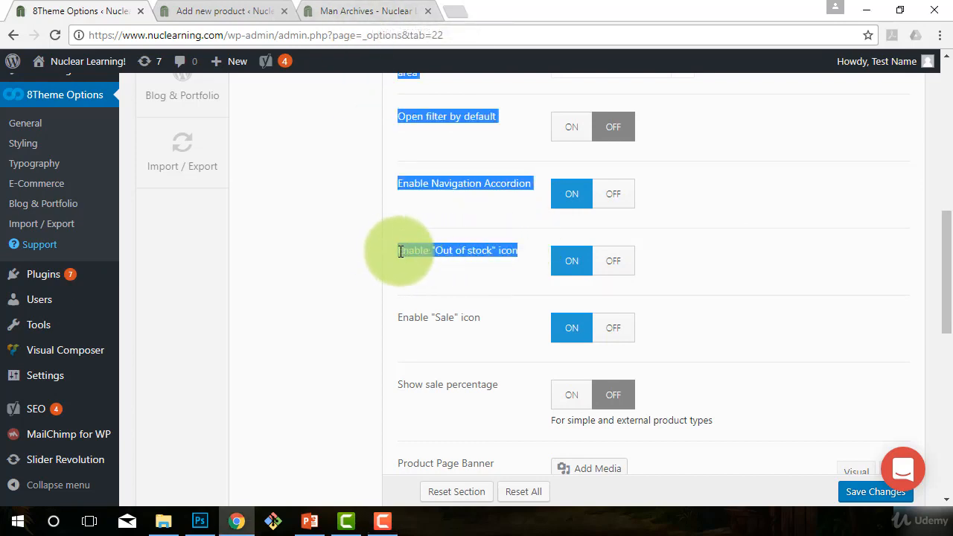
pyautogui.click(717, 279)
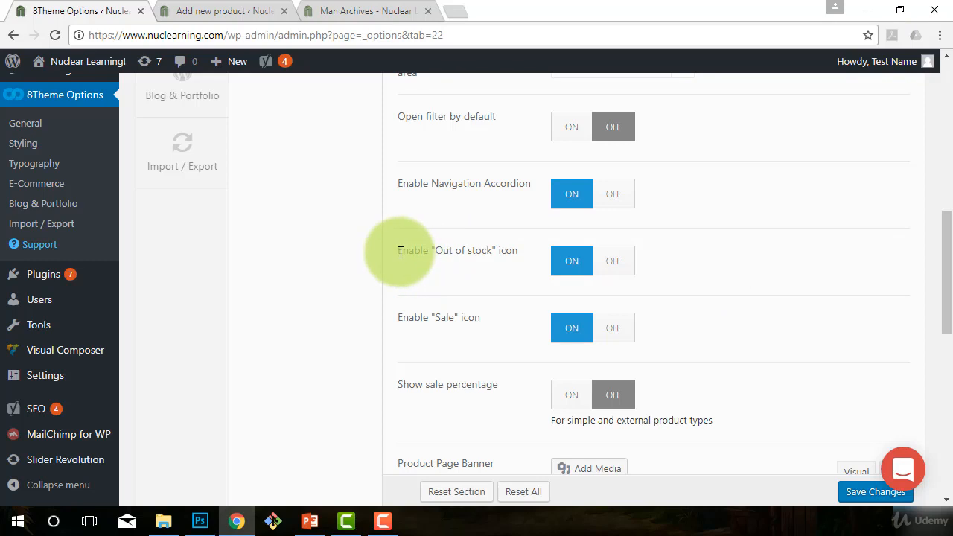
pyautogui.moveTo(401, 252); pyautogui.dragTo(499, 252)
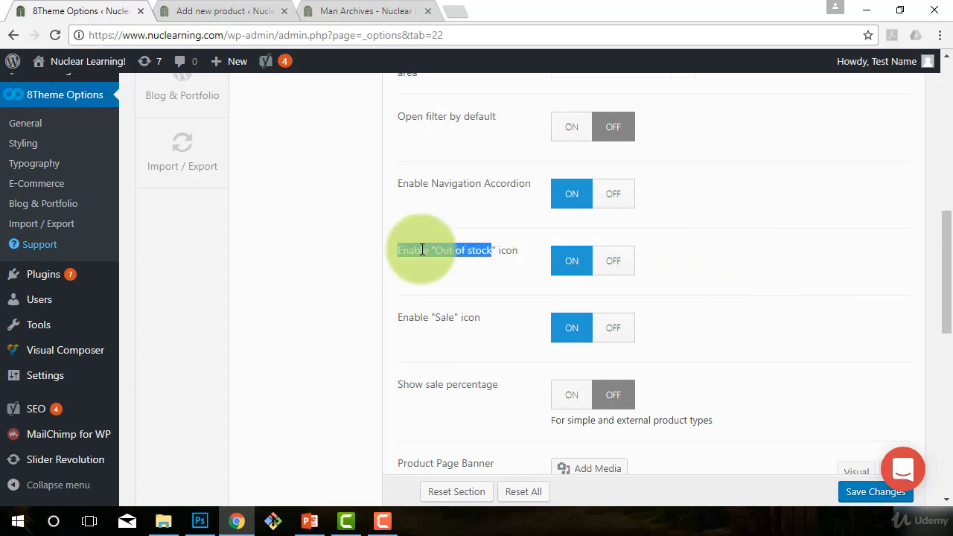
pyautogui.click(640, 268)
pyautogui.scroll(-1, 486, 317)
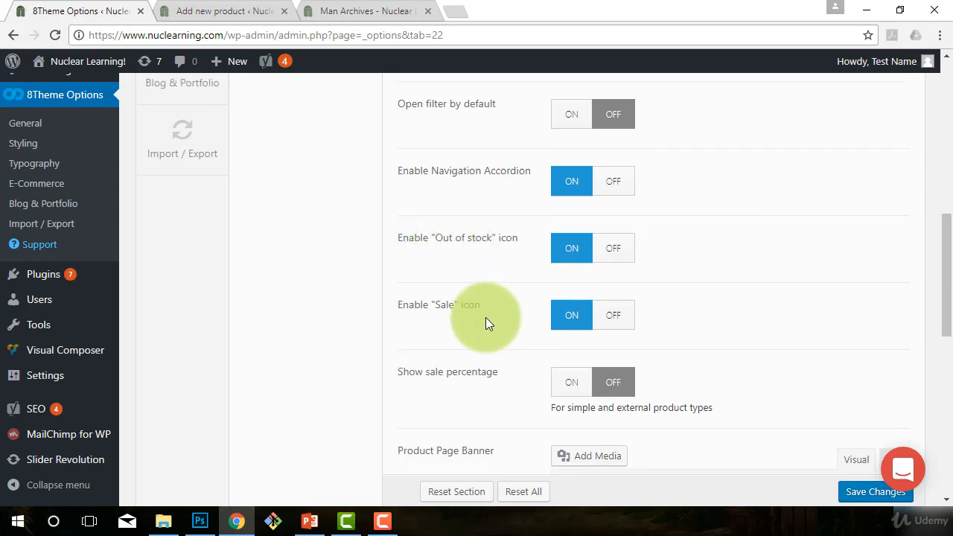
pyautogui.tripleClick(421, 248)
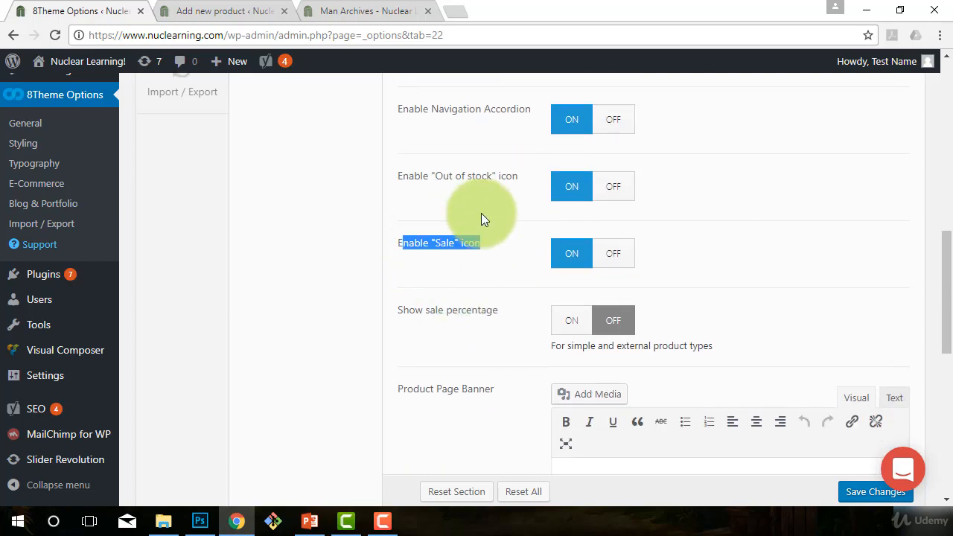
# Reload the Man category page and compare its sale badges and discounted prices with the Enable "Sale" icon option
pyautogui.click(350, 11)
pyautogui.press('F5')
pyautogui.scroll(-5, 516, 357)
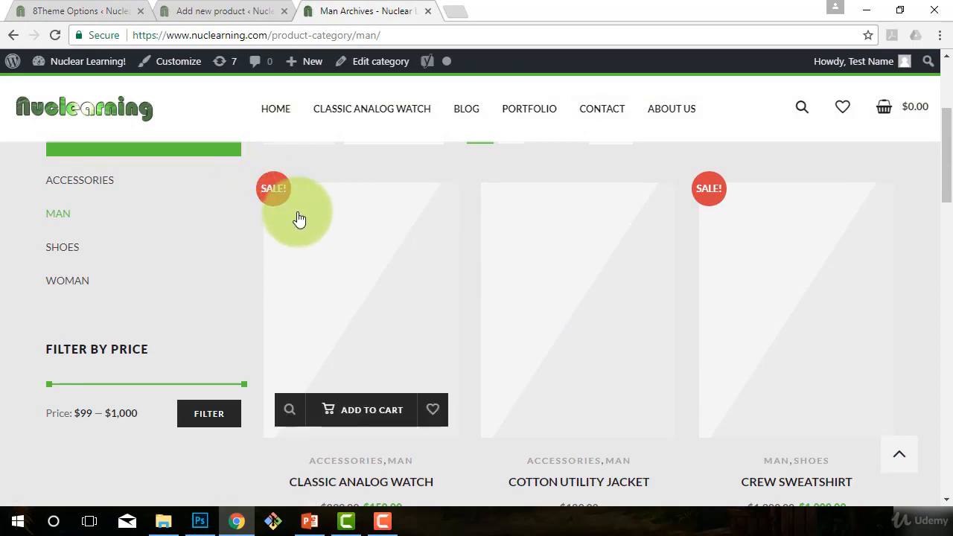
pyautogui.click(211, 9)
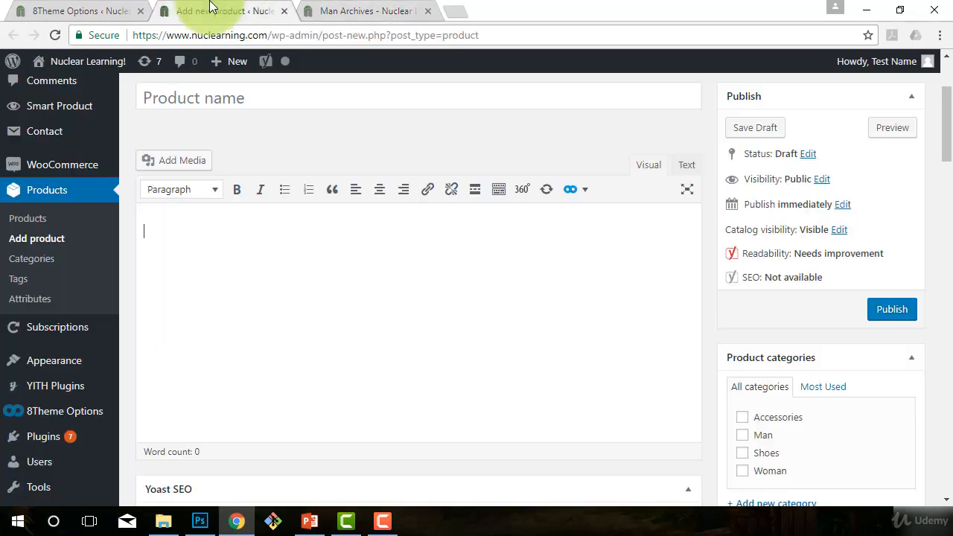
pyautogui.click(105, 10)
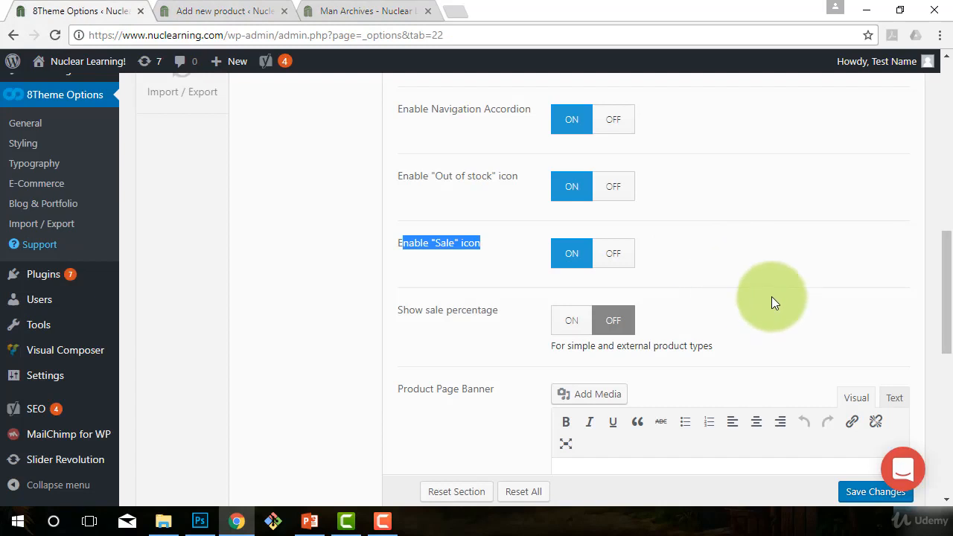
pyautogui.click(331, 11)
pyautogui.scroll(-2, 439, 357)
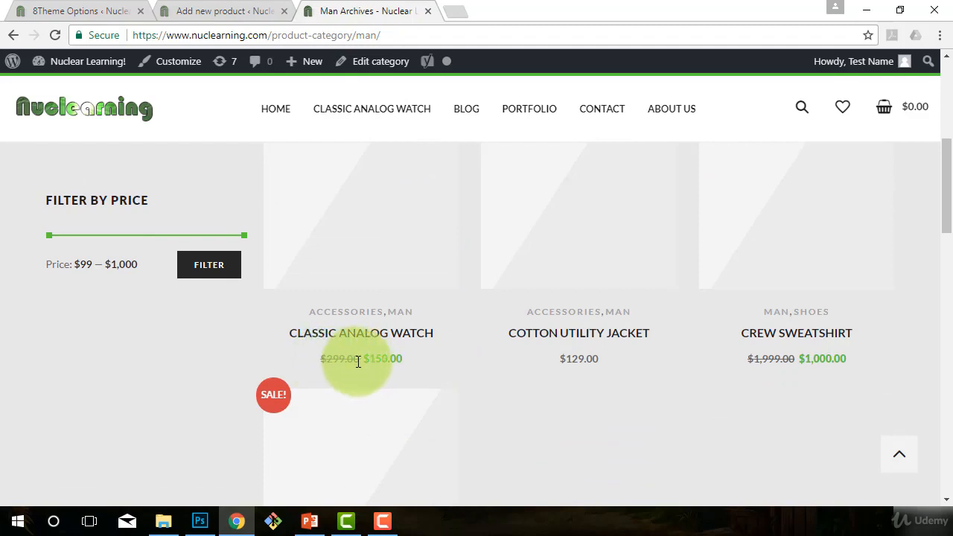
pyautogui.click(84, 9)
pyautogui.scroll(1, 776, 333)
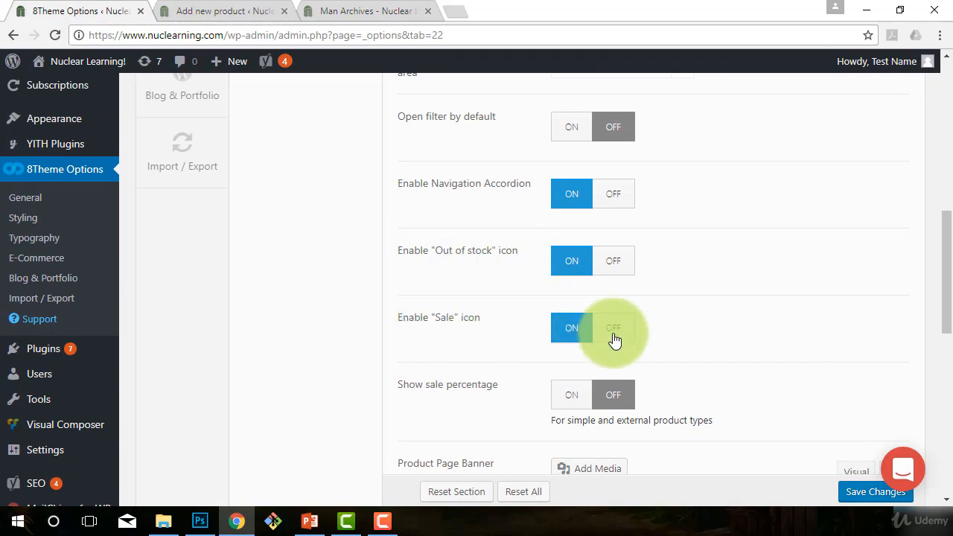
pyautogui.click(347, 11)
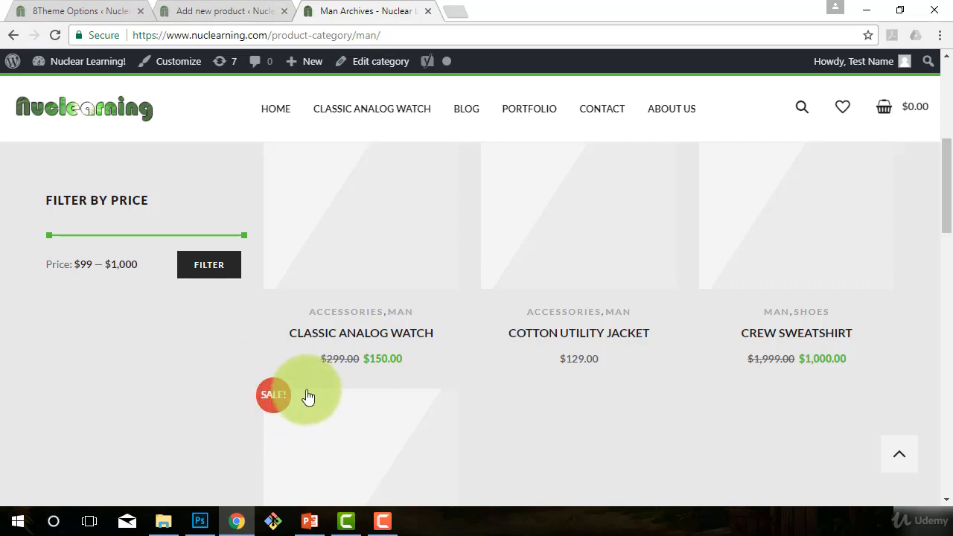
# Return to the theme options and review the Out of stock icon, Show sale percentage and Product Page Banner settings
pyautogui.click(112, 11)
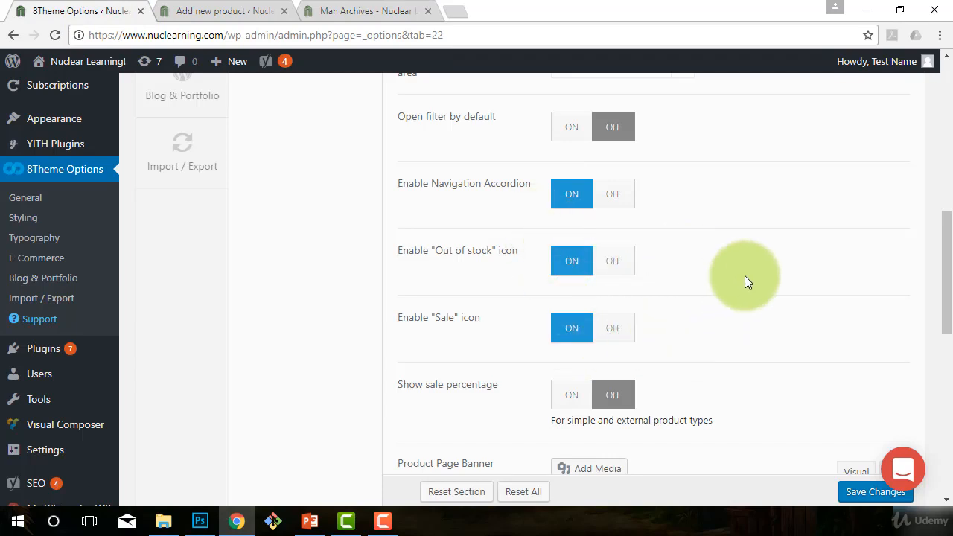
pyautogui.scroll(-1, 744, 276)
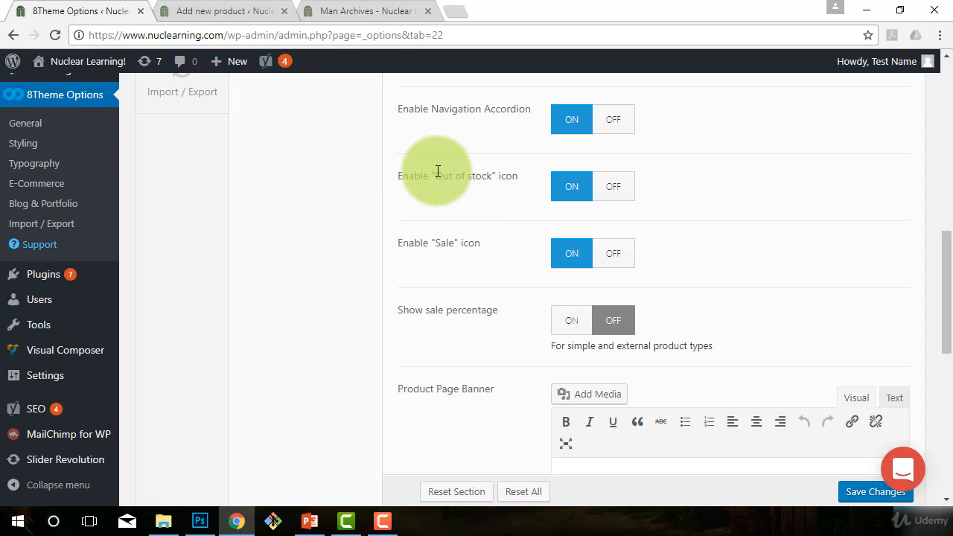
pyautogui.scroll(-1, 761, 268)
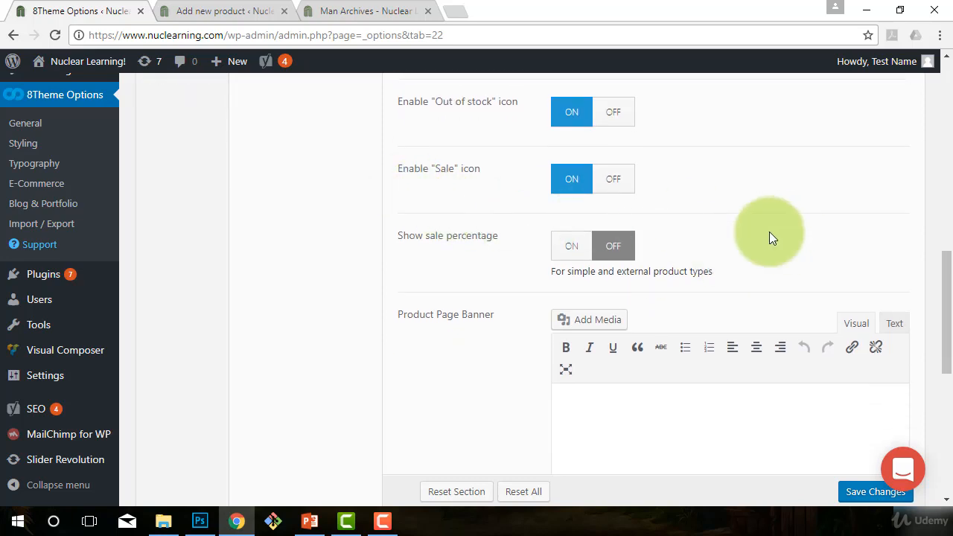
pyautogui.scroll(-1, 766, 235)
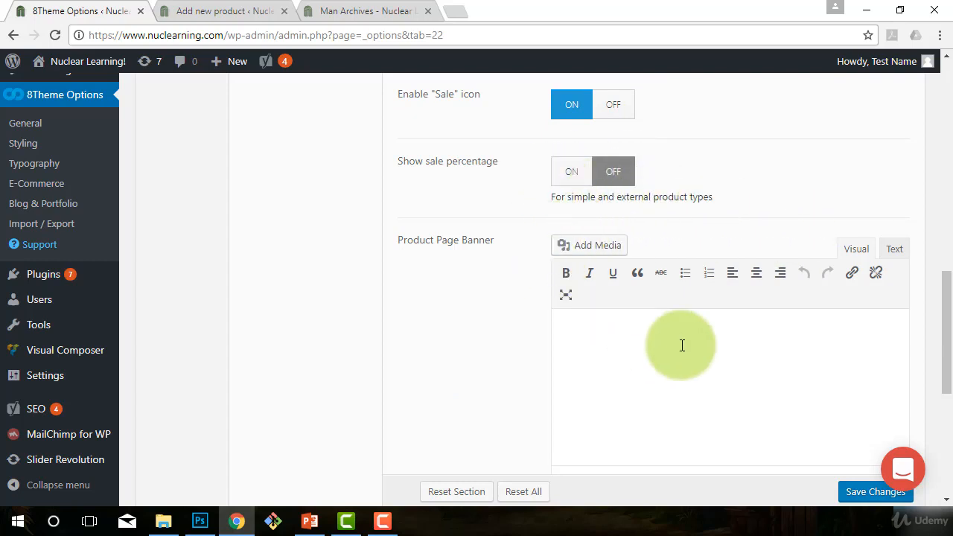
pyautogui.scroll(-1, 580, 297)
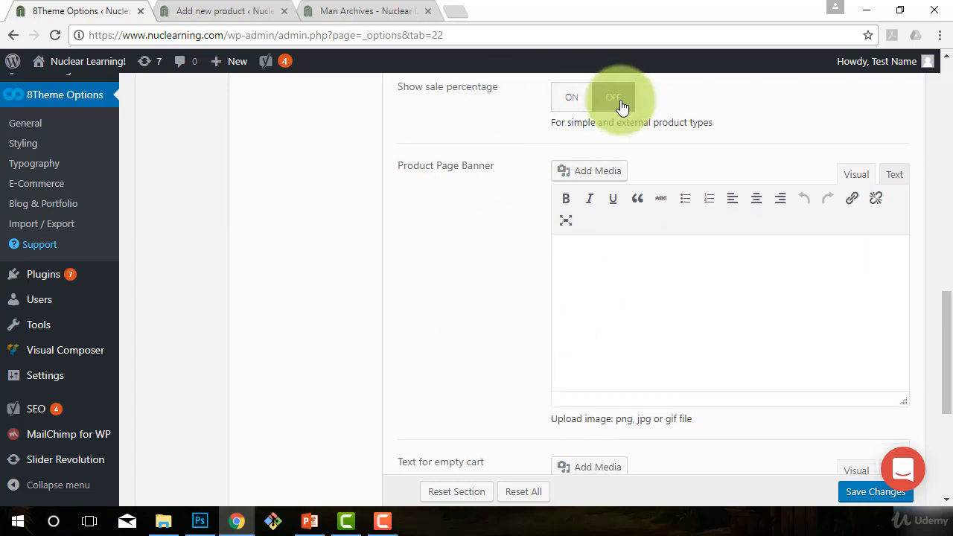
pyautogui.scroll(1, 419, 201)
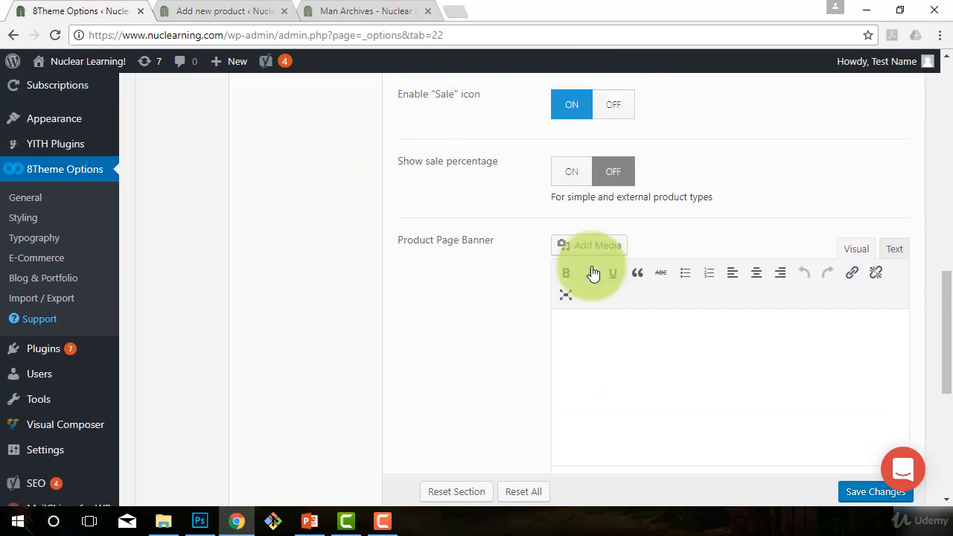
# Switch to the Man category page and examine its product listings for a place where the Product Page Banner would apply
pyautogui.scroll(-1, 528, 329)
pyautogui.click(363, 7)
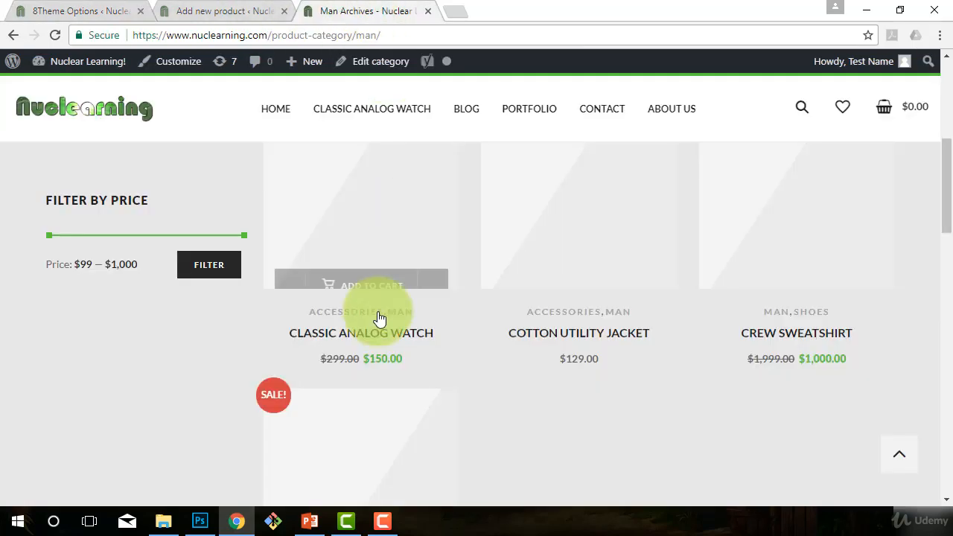
pyautogui.scroll(-1, 365, 309)
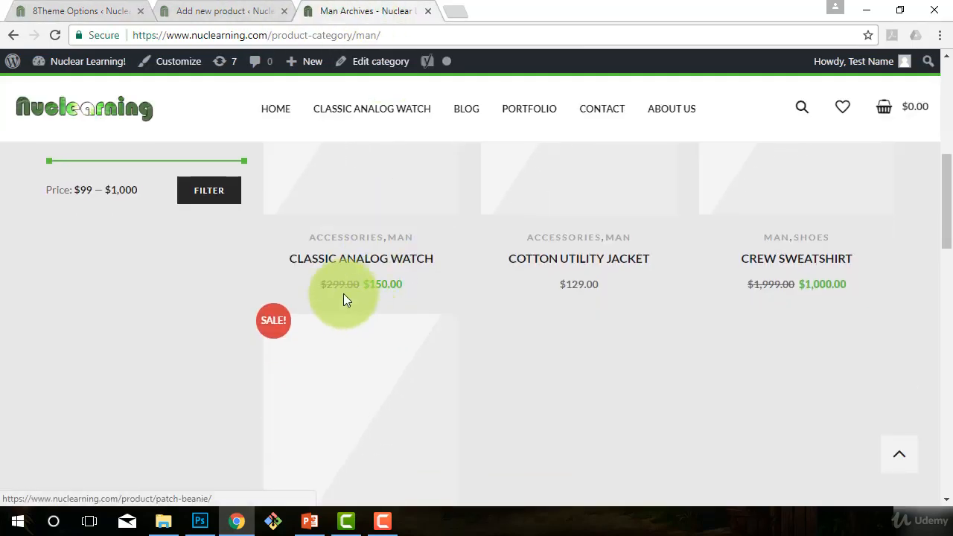
# Return to the theme options and examine the Product Page Banner setting and its content editor
pyautogui.click(74, 9)
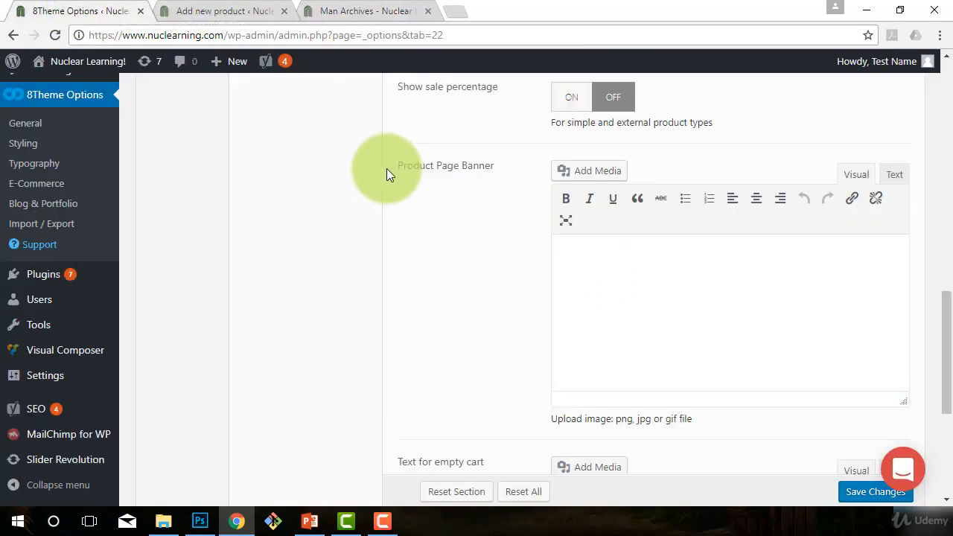
pyautogui.moveTo(385, 172); pyautogui.dragTo(483, 165)
pyautogui.click(635, 276)
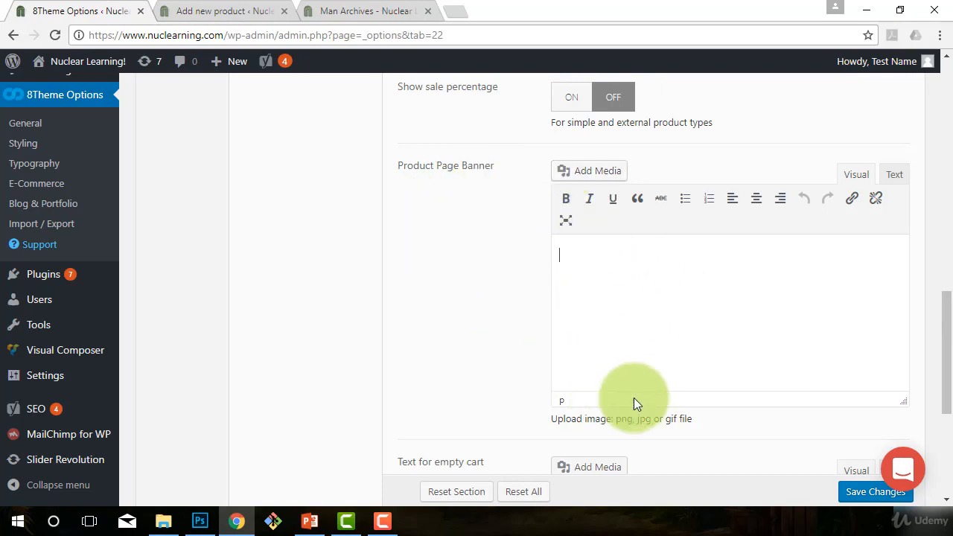
pyautogui.scroll(1, 521, 353)
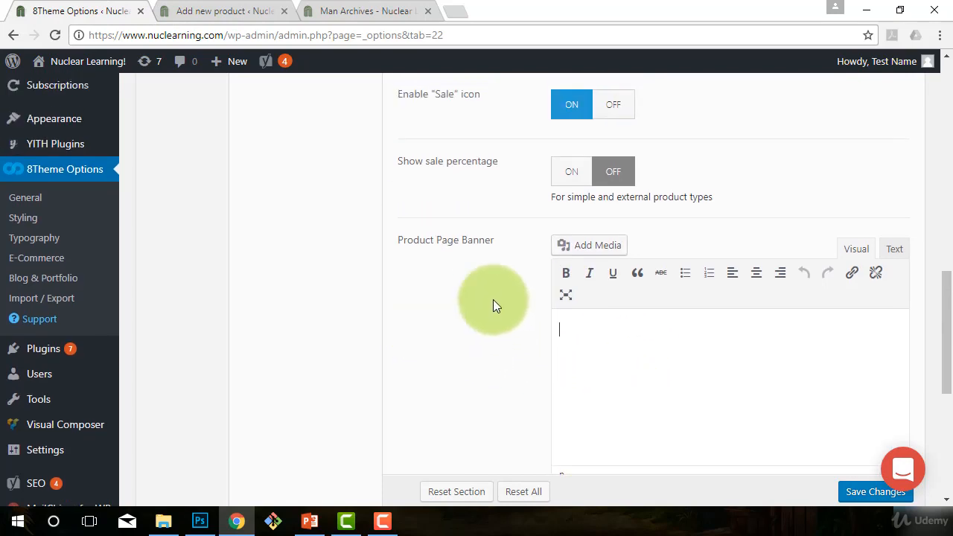
pyautogui.scroll(-1, 511, 349)
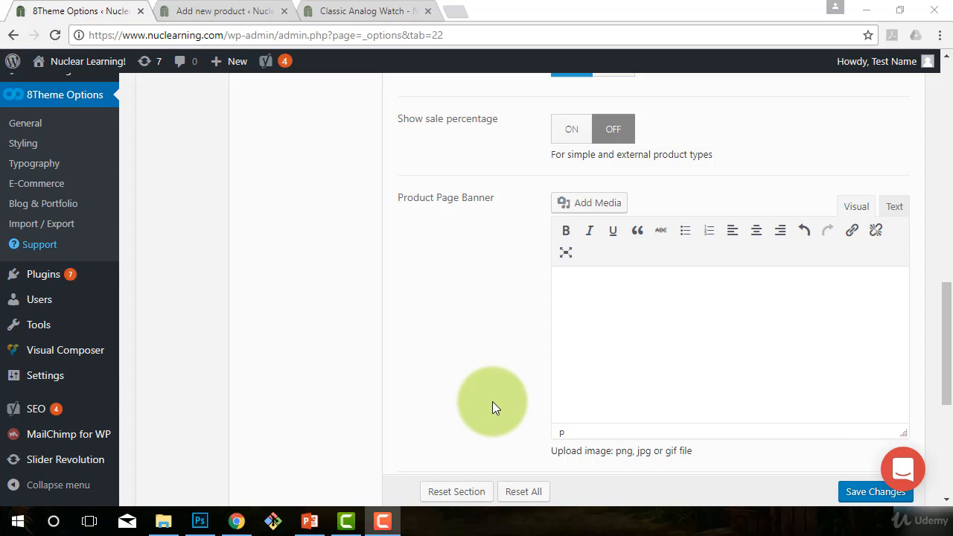
# Review the Text for empty cart setting and read the message in its editor
pyautogui.scroll(-2, 445, 209)
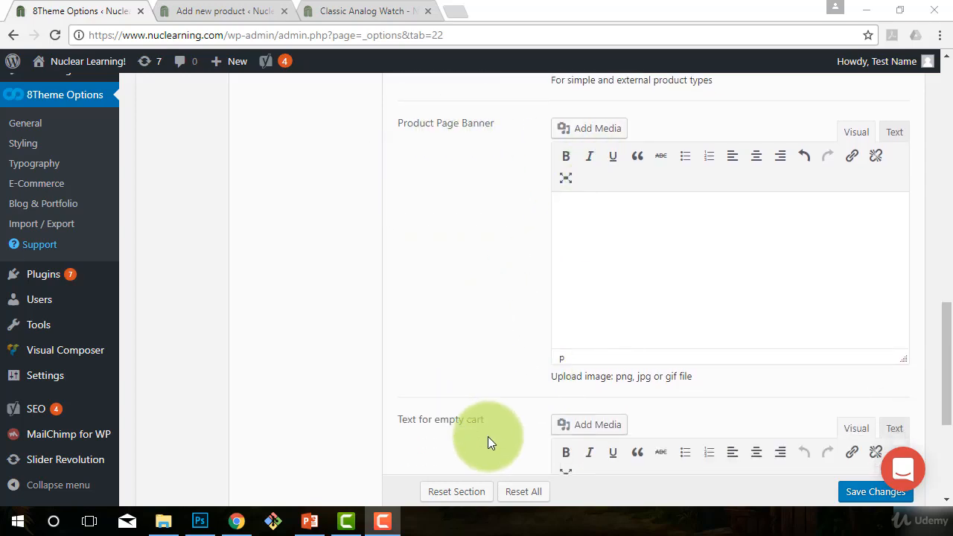
pyautogui.scroll(-5, 459, 349)
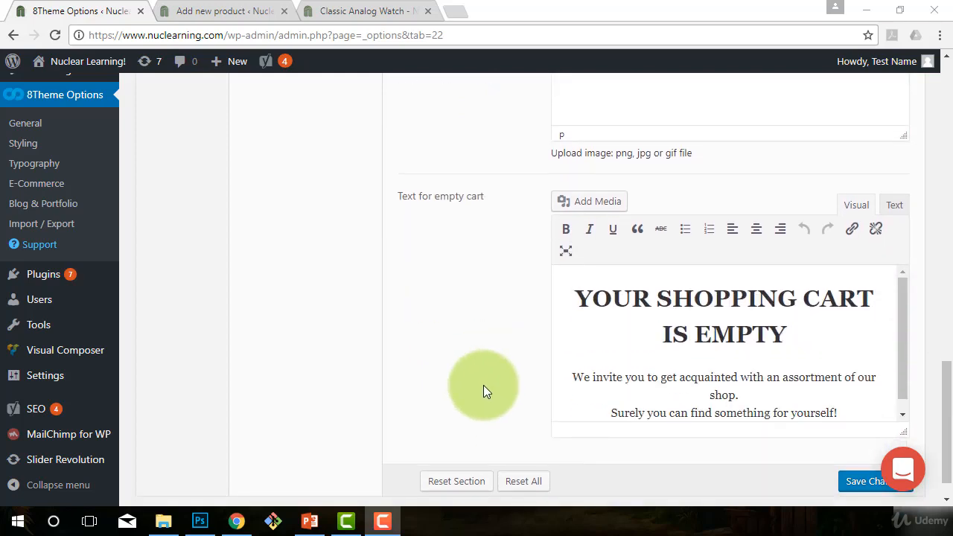
pyautogui.click(786, 334)
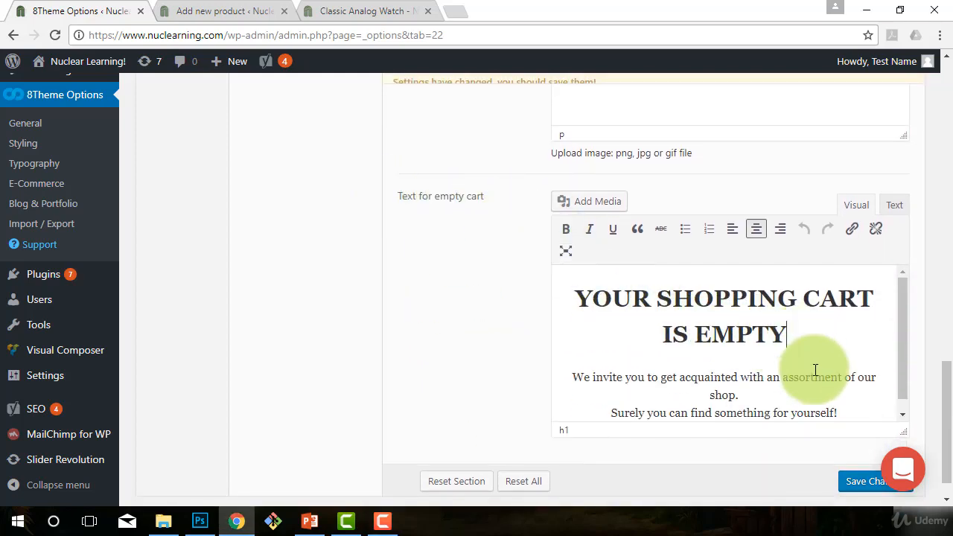
pyautogui.scroll(-1, 814, 368)
pyautogui.moveTo(848, 401); pyautogui.dragTo(574, 283)
pyautogui.click(737, 323)
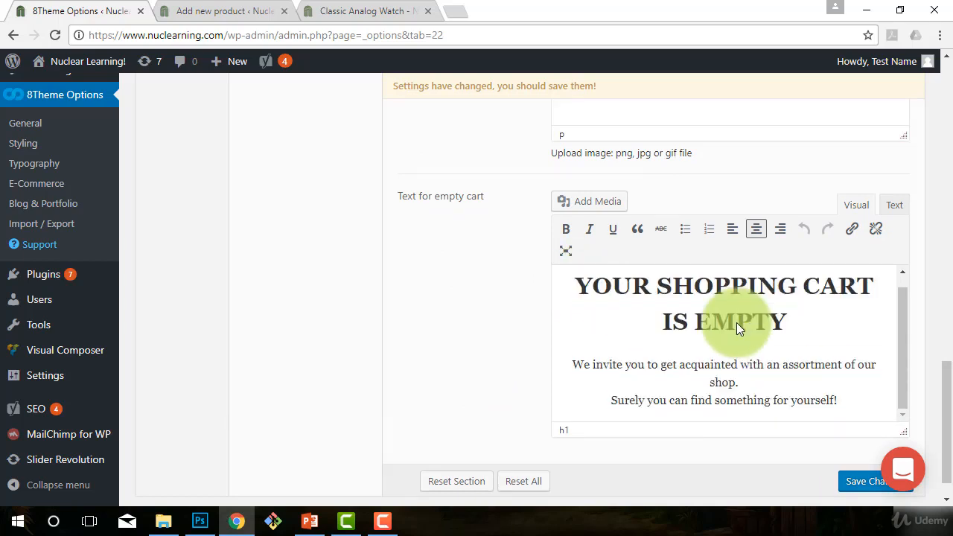
# Check the Classic Analog Watch product page and its web address, and return to the theme options
pyautogui.click(347, 17)
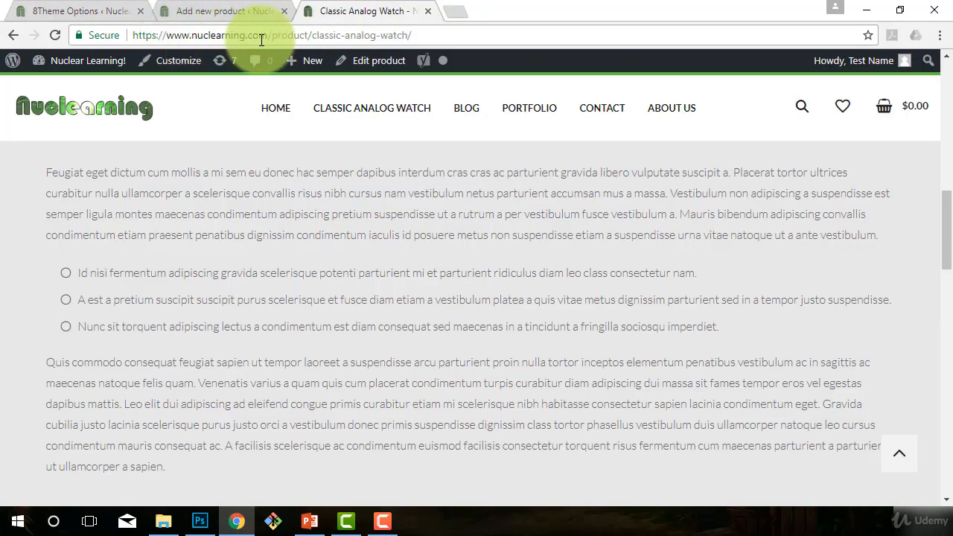
pyautogui.moveTo(273, 35); pyautogui.dragTo(528, 63)
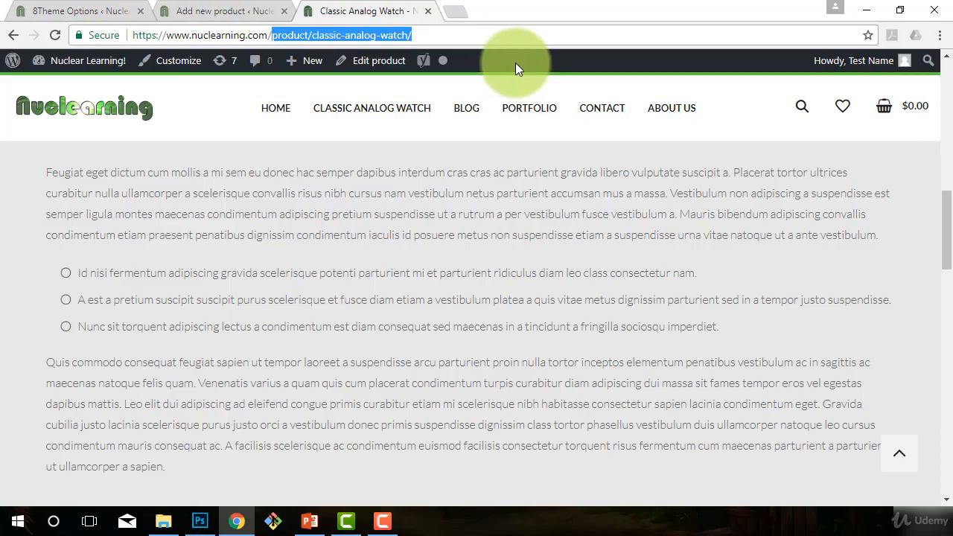
pyautogui.click(80, 9)
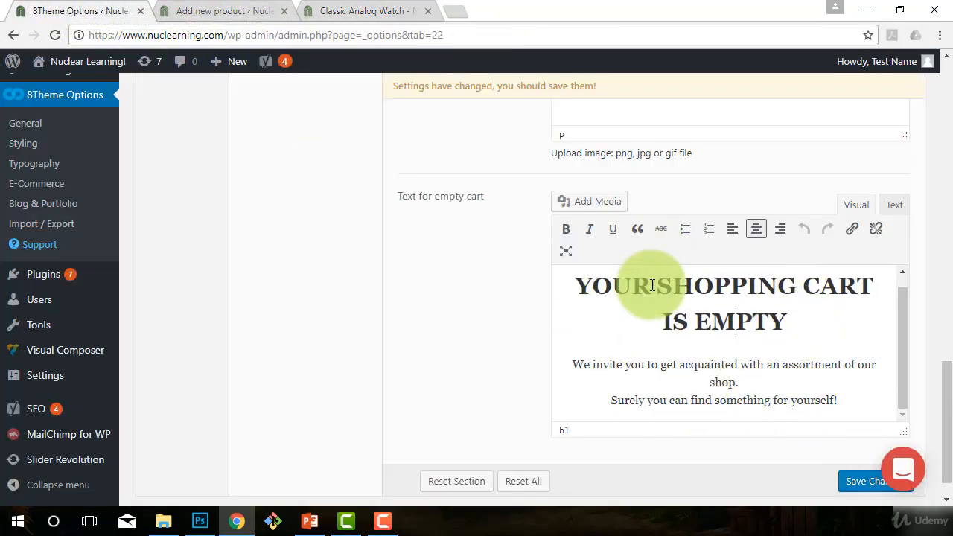
# Save the Shop section's settings and open the E-Commerce Categories settings
pyautogui.scroll(4, 510, 353)
pyautogui.scroll(-4, 463, 432)
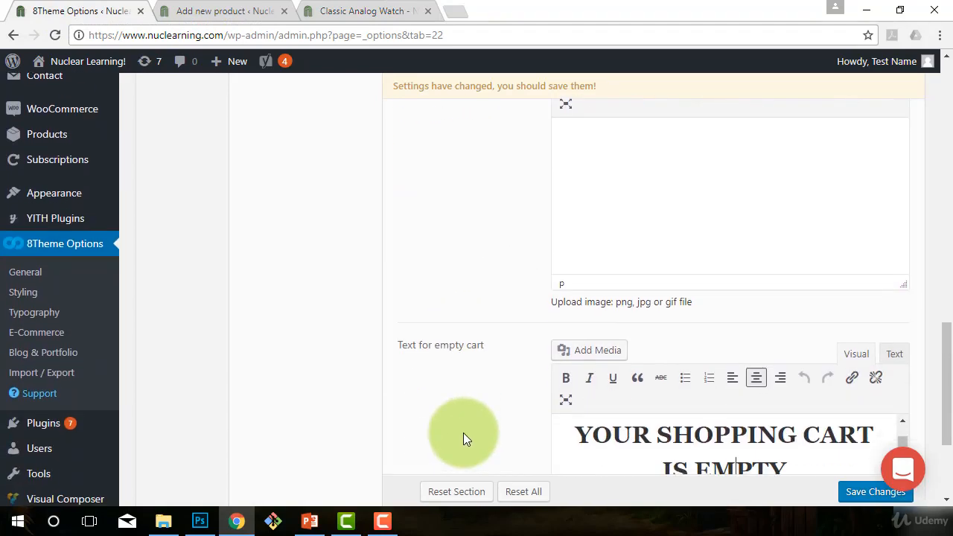
pyautogui.scroll(-1, 463, 439)
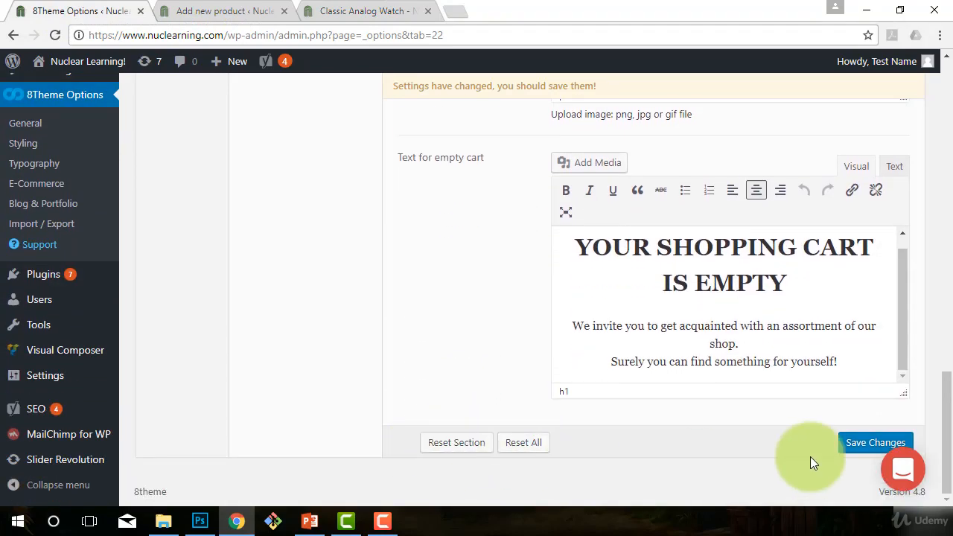
pyautogui.click(860, 447)
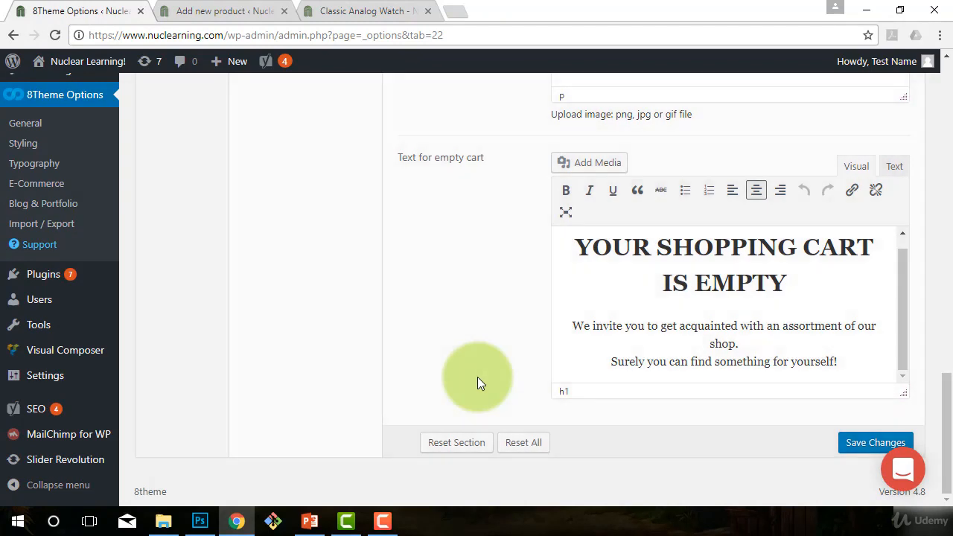
pyautogui.scroll(15, 477, 377)
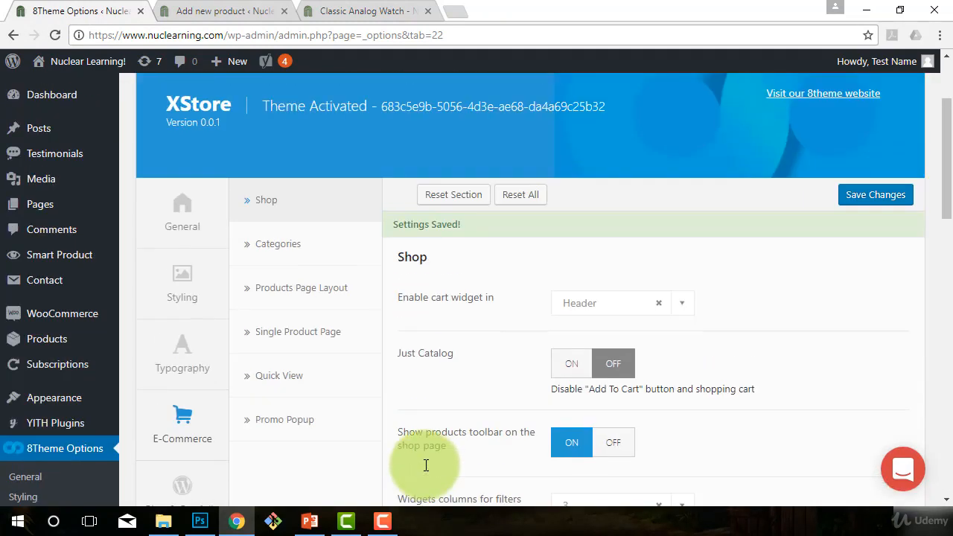
pyautogui.scroll(1, 426, 465)
pyautogui.click(268, 319)
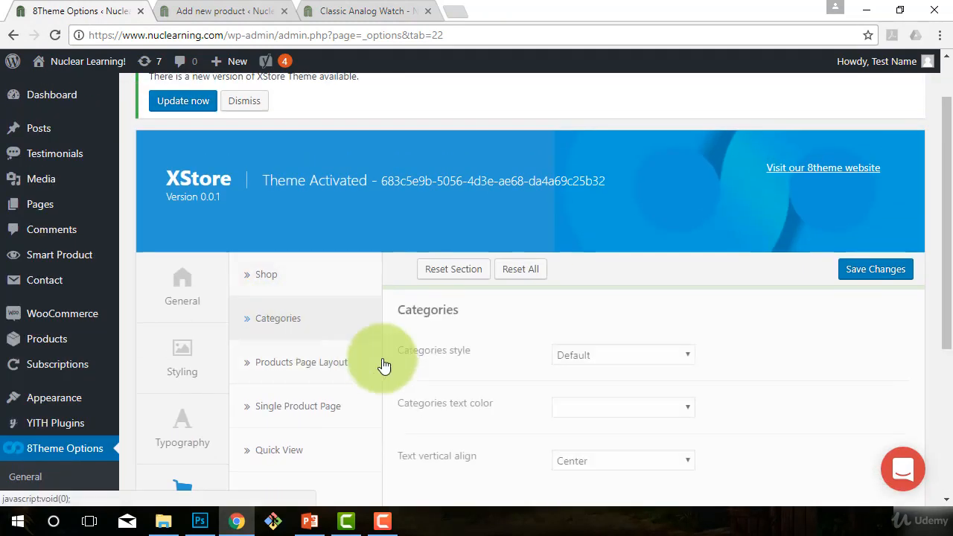
pyautogui.scroll(-1, 471, 388)
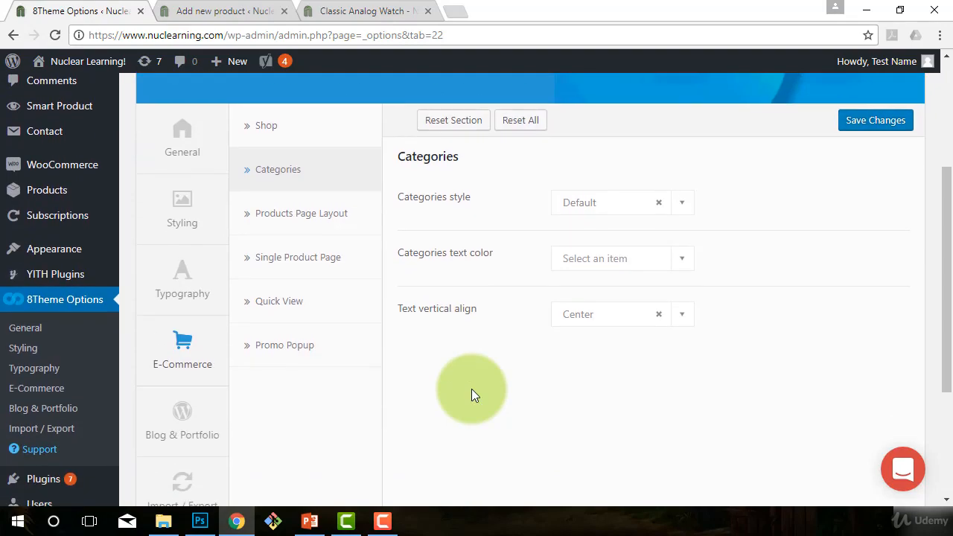
# Set the Categories style to Classic and save the settings
pyautogui.click(607, 202)
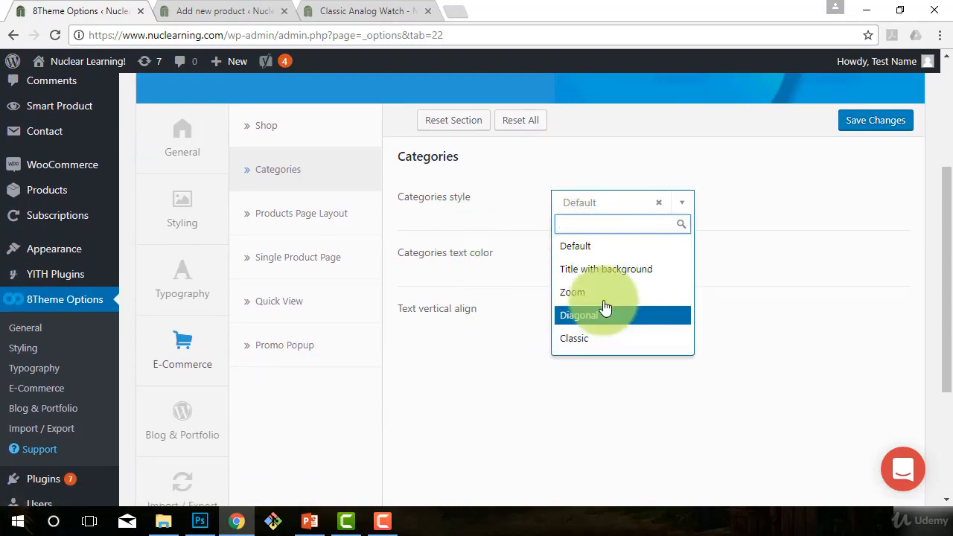
pyautogui.click(585, 340)
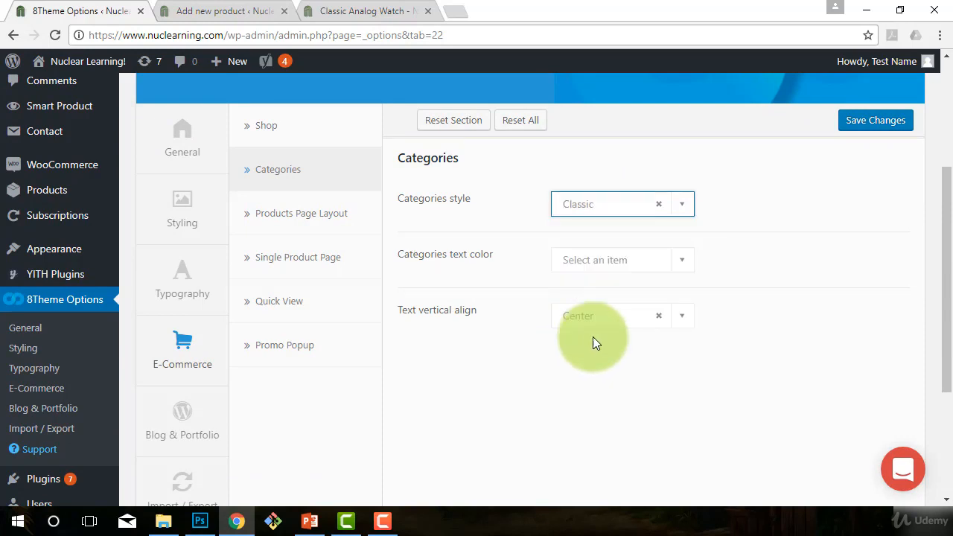
pyautogui.click(863, 131)
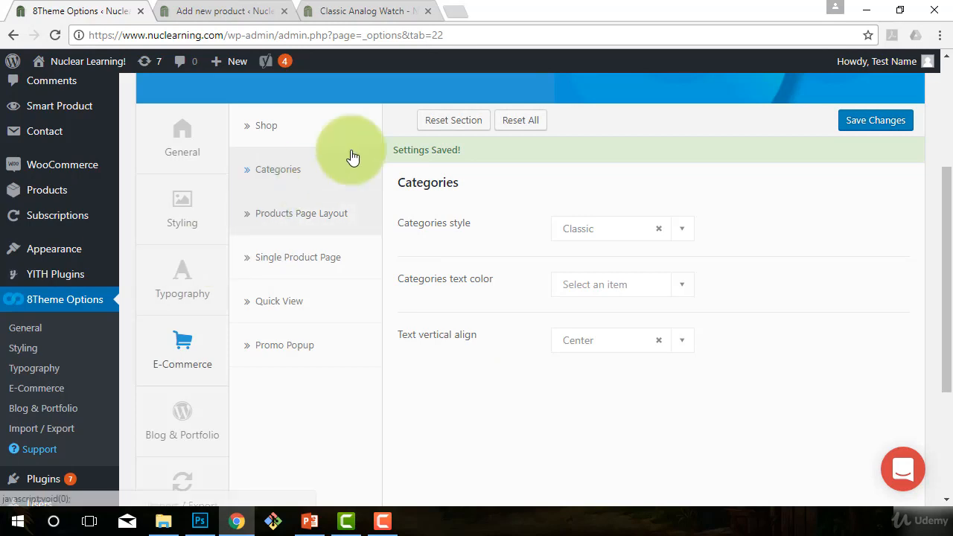
# Load the store's front-end page at nuclearning.com/shop and examine its category list and product listings
pyautogui.click(382, 9)
pyautogui.scroll(10, 243, 321)
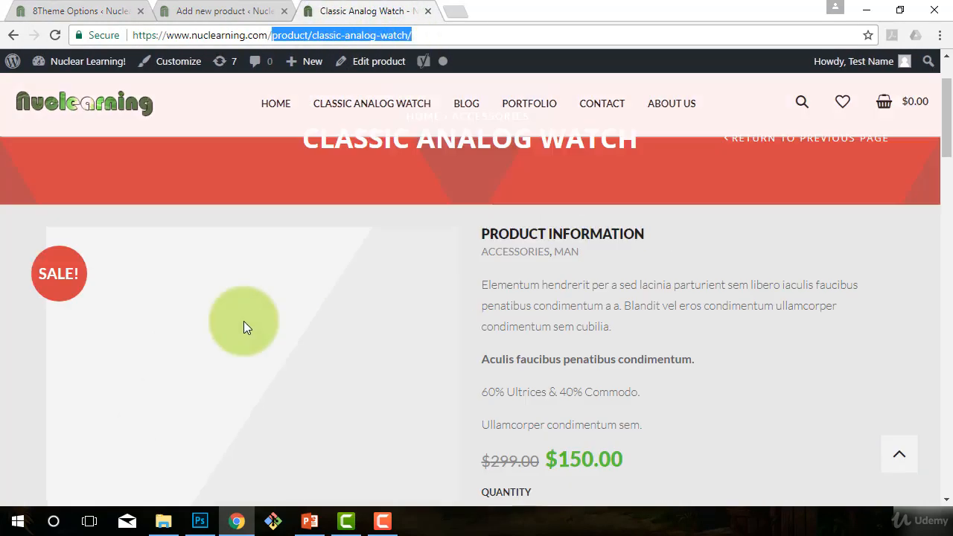
pyautogui.click(21, 33)
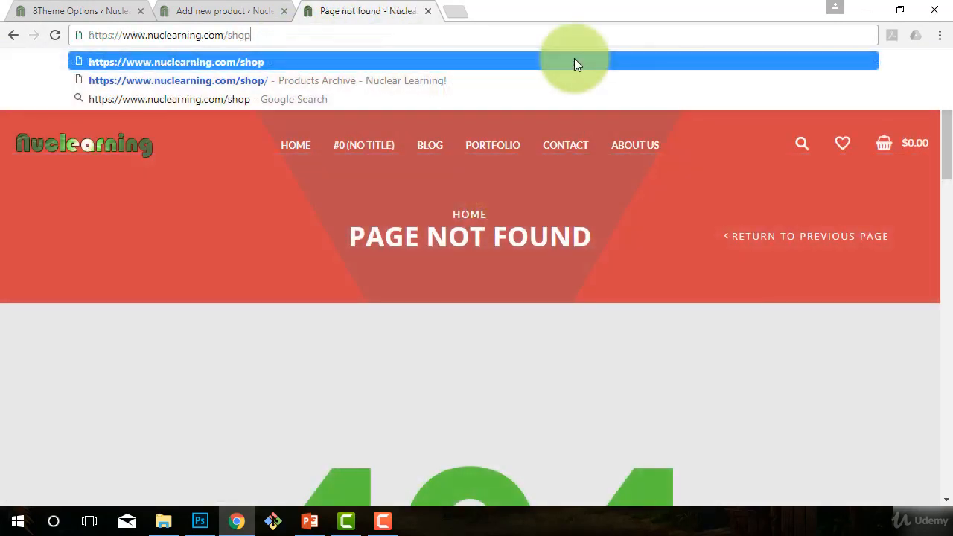
pyautogui.press('Return')
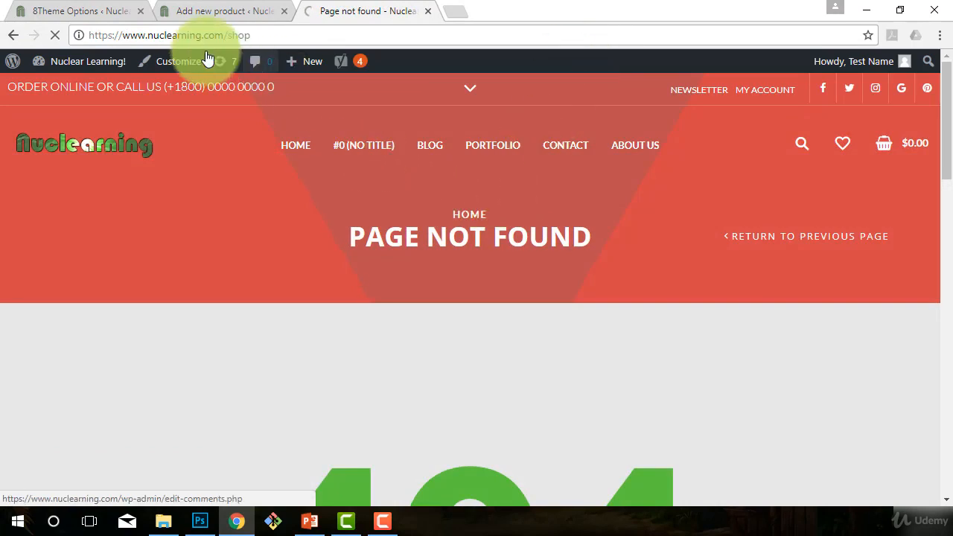
pyautogui.scroll(-3, 467, 419)
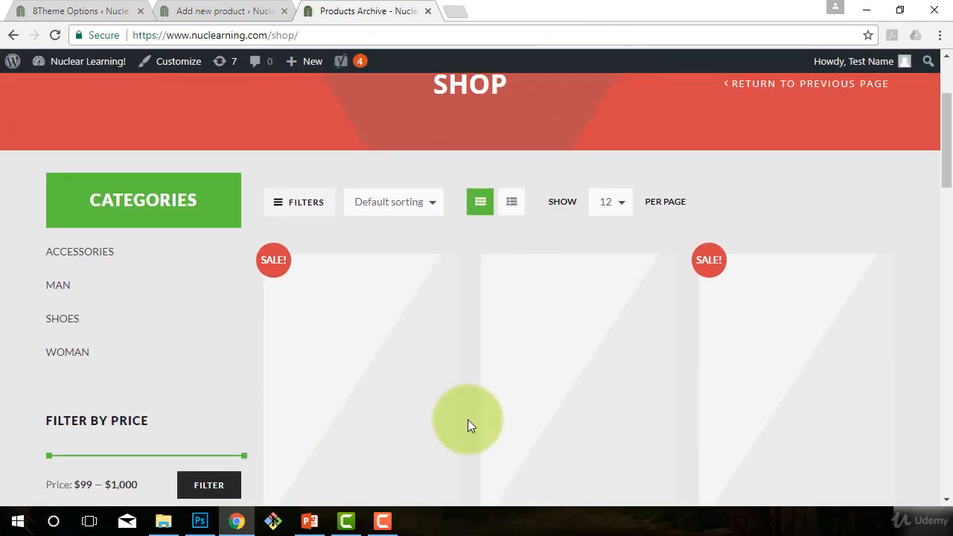
pyautogui.scroll(-4, 467, 419)
pyautogui.scroll(6, 467, 418)
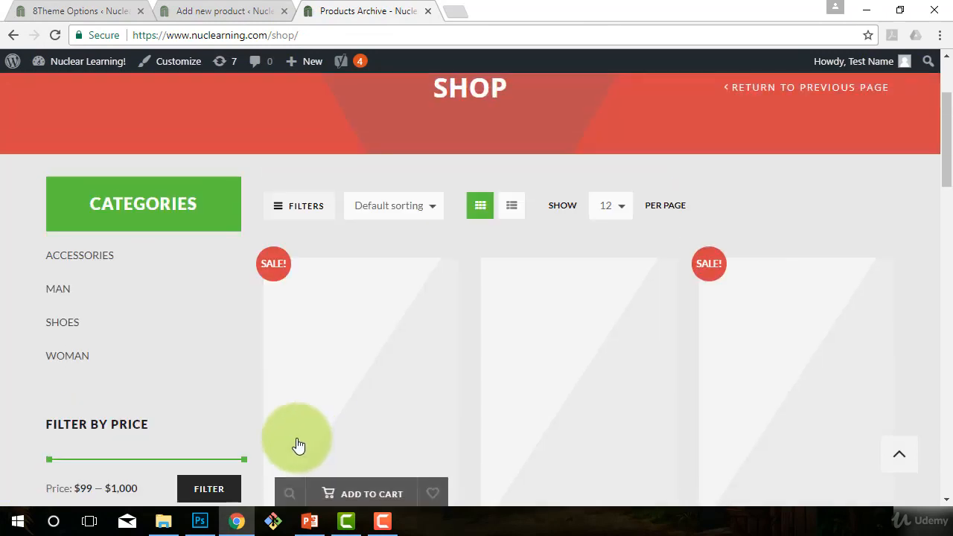
pyautogui.scroll(2, 402, 329)
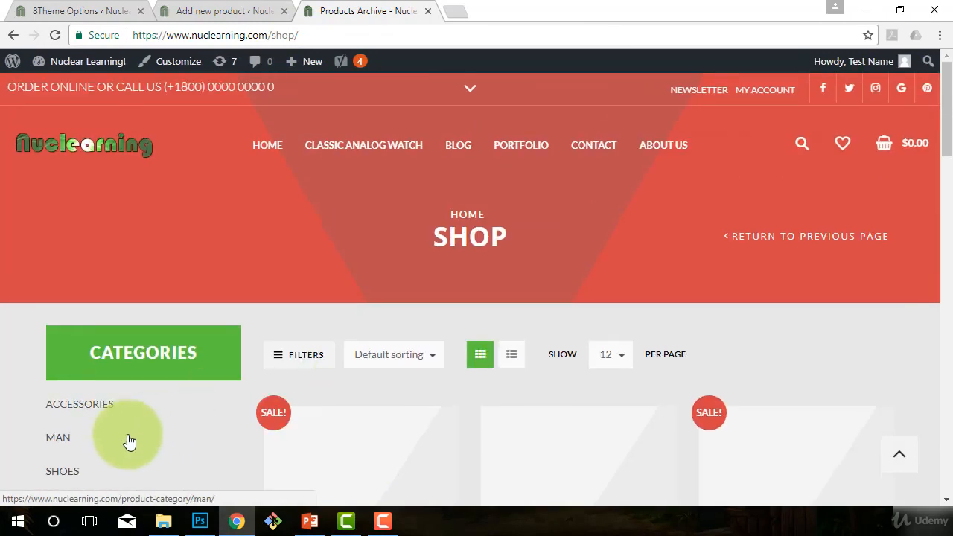
# Open the Accessories category page and examine how its categories and products are displayed
pyautogui.click(65, 409)
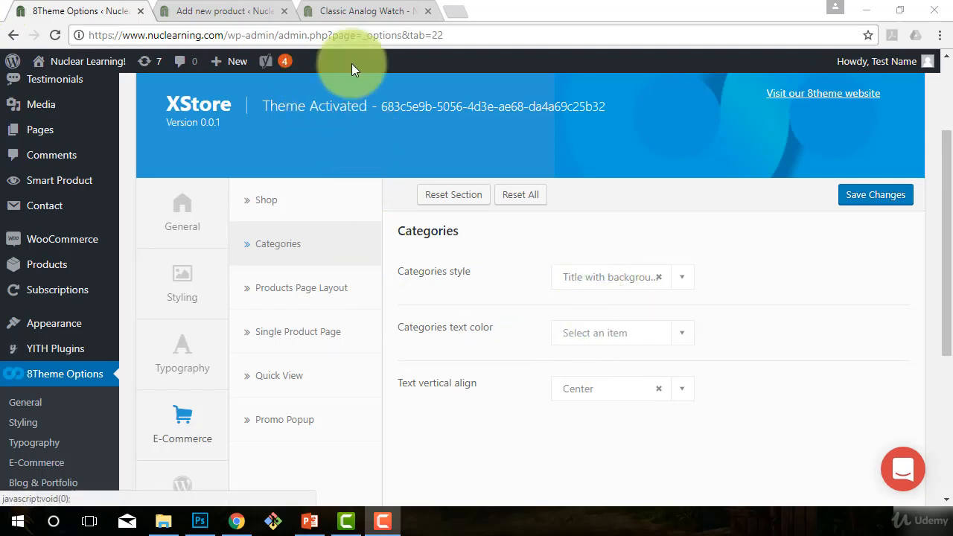
pyautogui.click(328, 9)
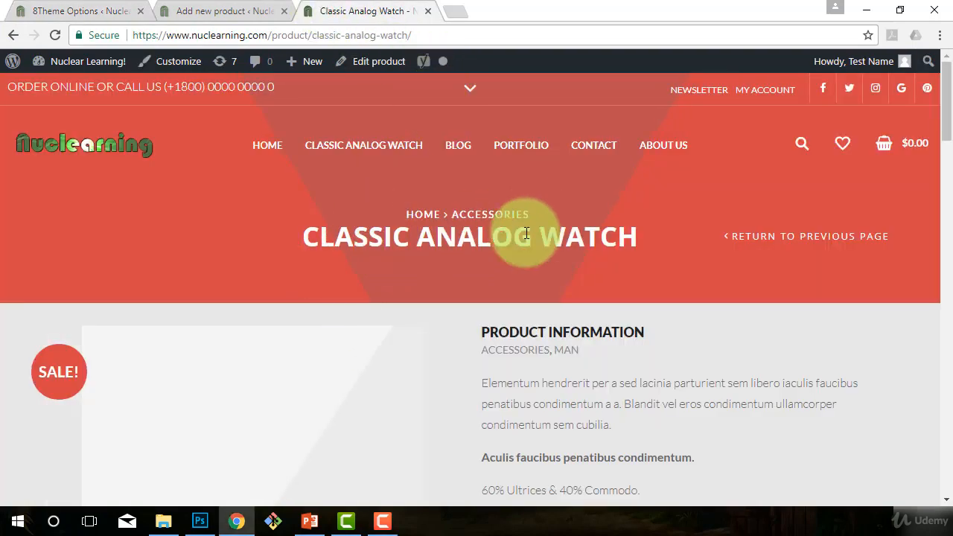
pyautogui.click(11, 31)
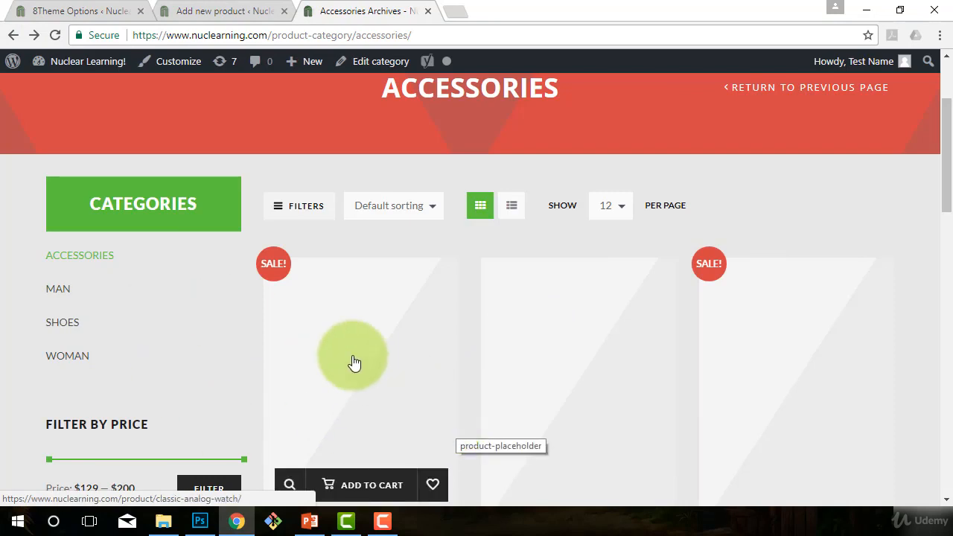
# Return to the theme options, clear the Categories style selection and save the settings
pyautogui.click(95, 9)
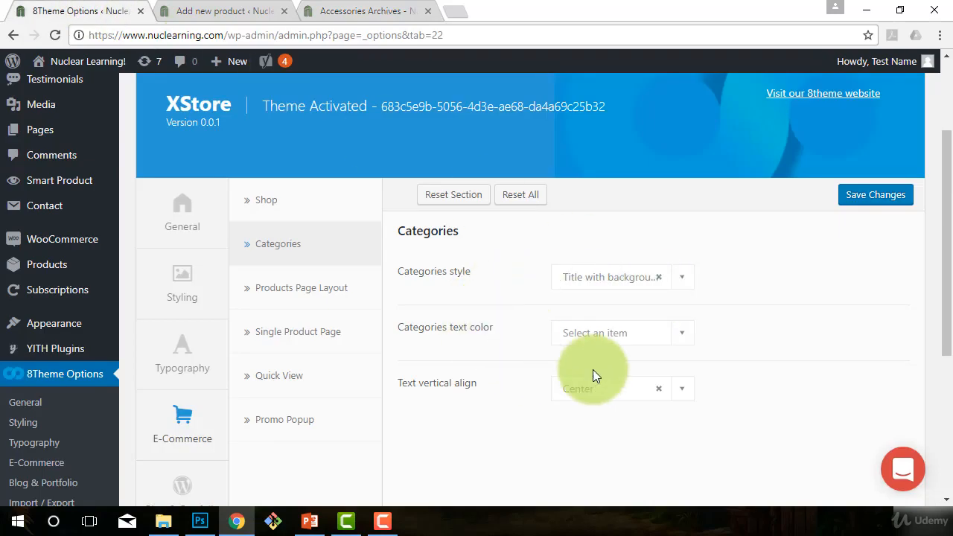
pyautogui.click(658, 277)
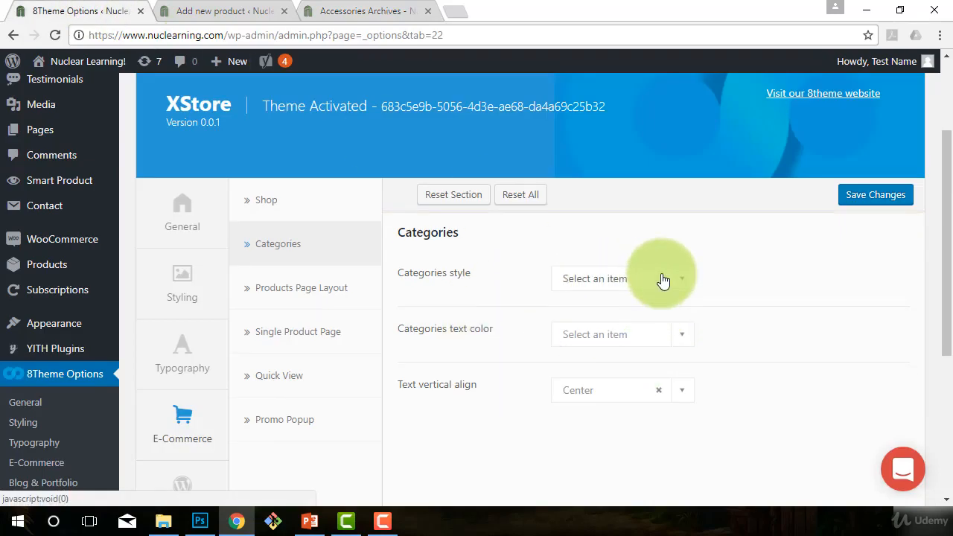
pyautogui.click(875, 197)
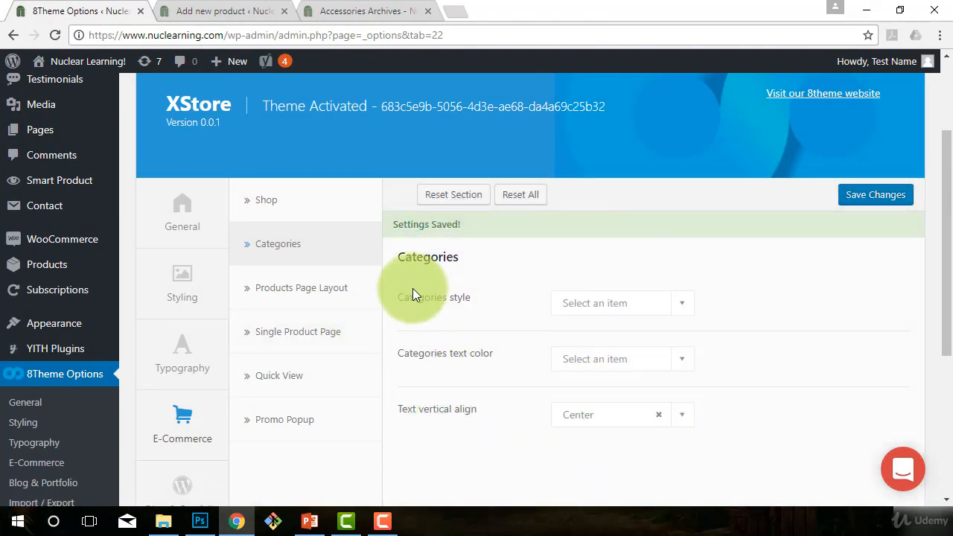
# Open the Products Page Layout settings and compare them with the product listing on the Accessories category page
pyautogui.click(259, 297)
pyautogui.scroll(-1, 715, 328)
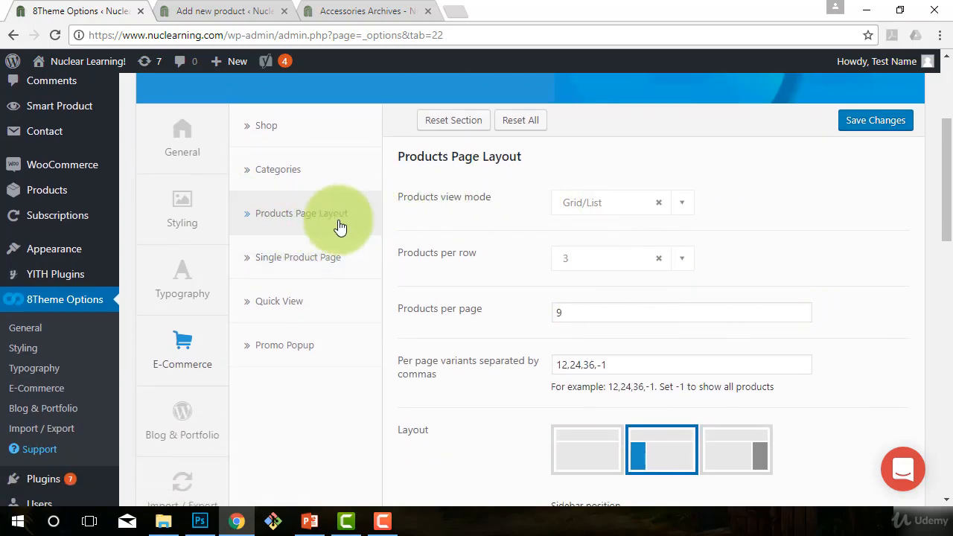
pyautogui.click(330, 9)
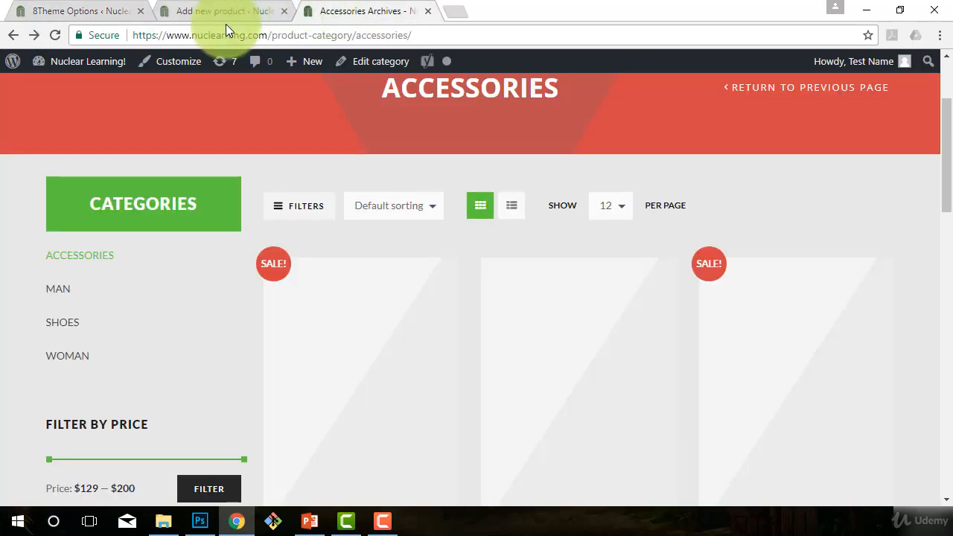
pyautogui.click(207, 6)
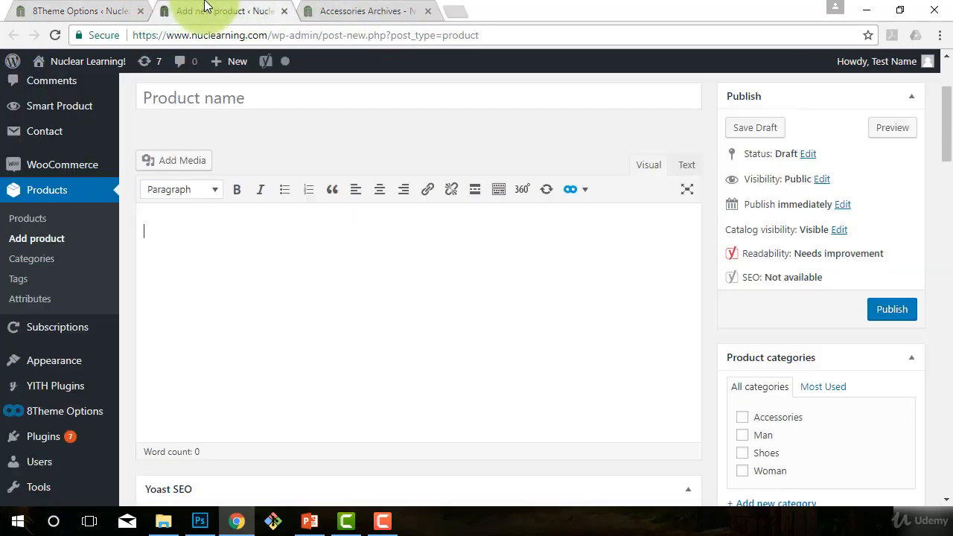
pyautogui.click(131, 8)
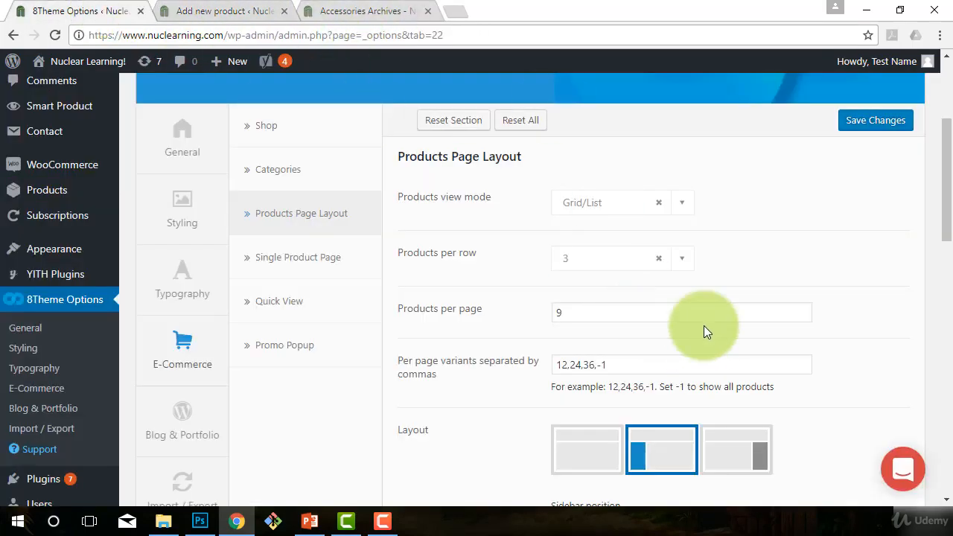
pyautogui.click(345, 9)
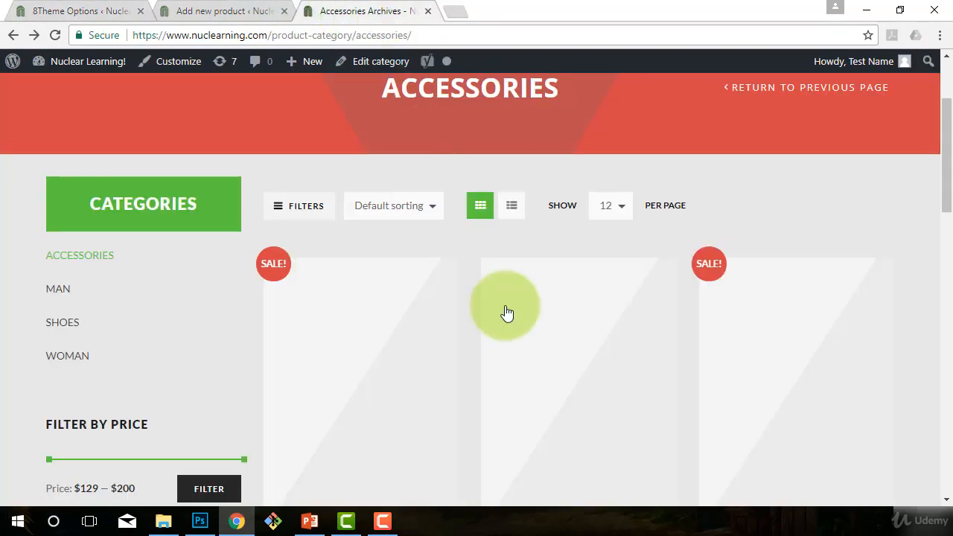
pyautogui.scroll(-2, 507, 312)
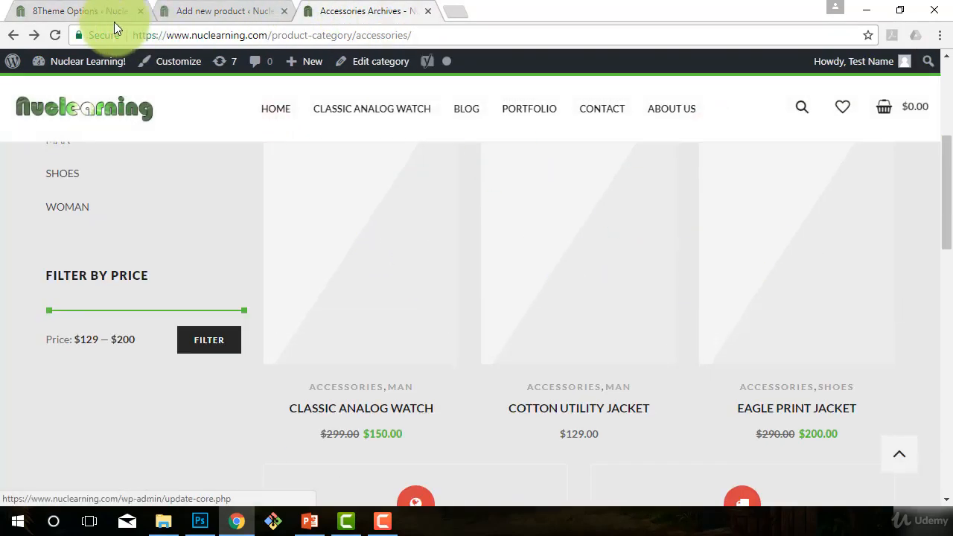
pyautogui.click(123, 12)
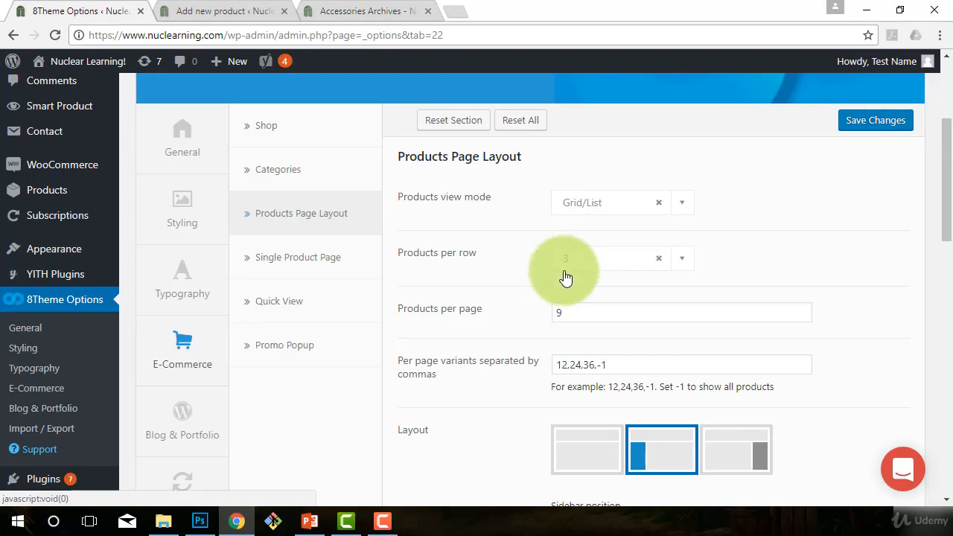
# Set the Products view mode to Only List and save the settings
pyautogui.click(583, 213)
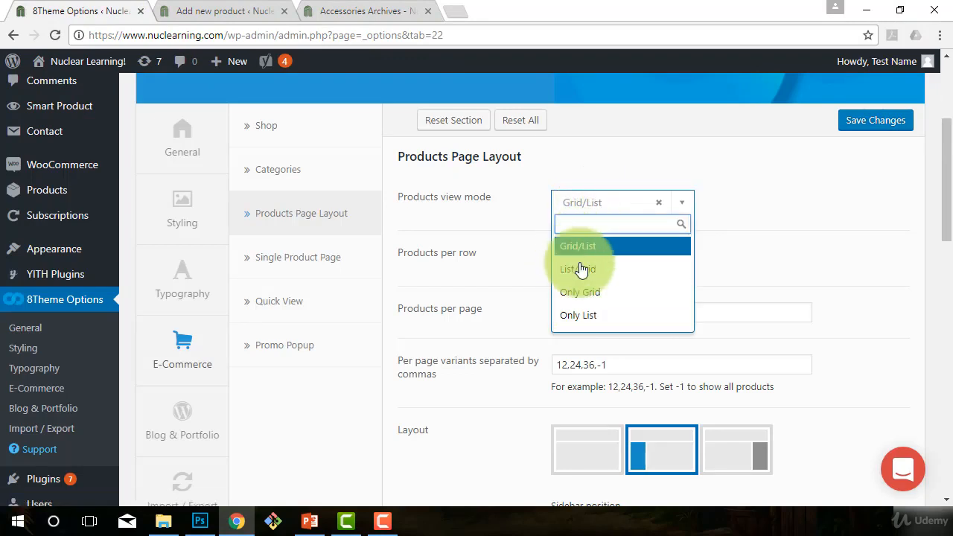
pyautogui.click(579, 316)
pyautogui.click(871, 119)
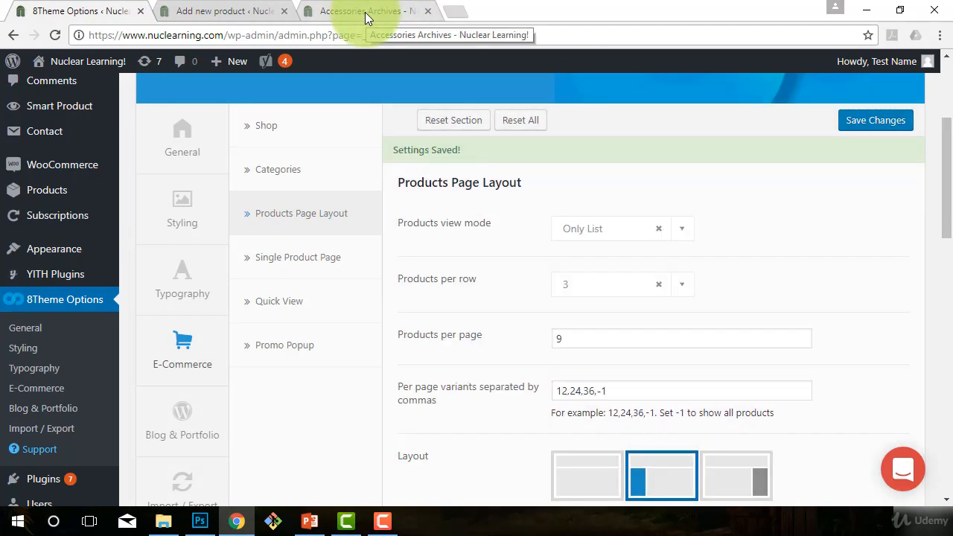
# Examine how the Accessories category page on the store's front end displays its products in list view
pyautogui.click(365, 13)
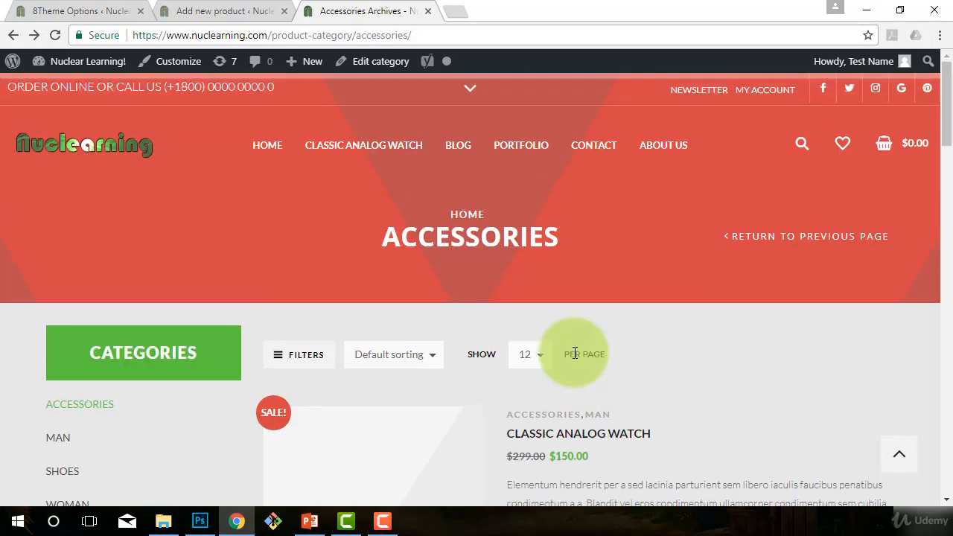
pyautogui.scroll(-5, 361, 308)
pyautogui.scroll(-3, 411, 237)
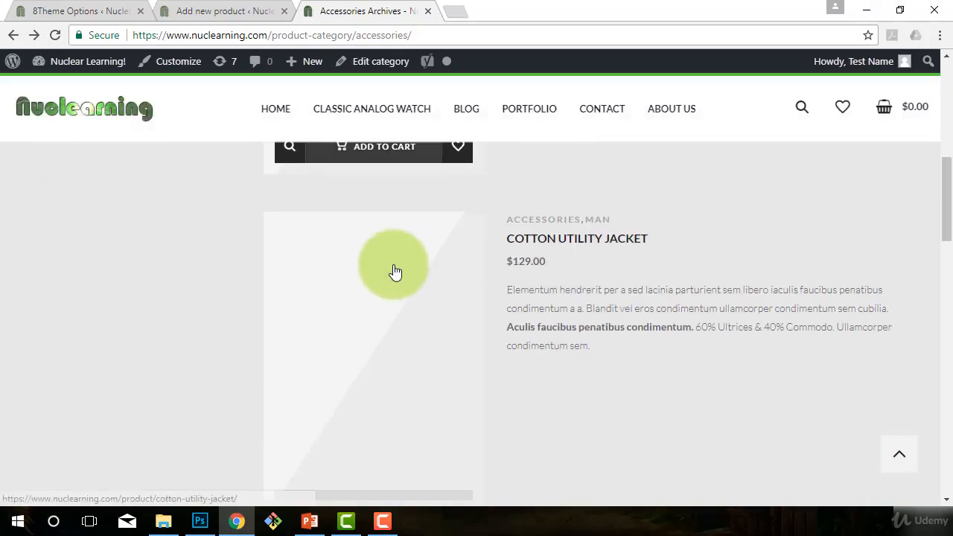
pyautogui.scroll(-2, 477, 301)
pyautogui.scroll(-4, 462, 335)
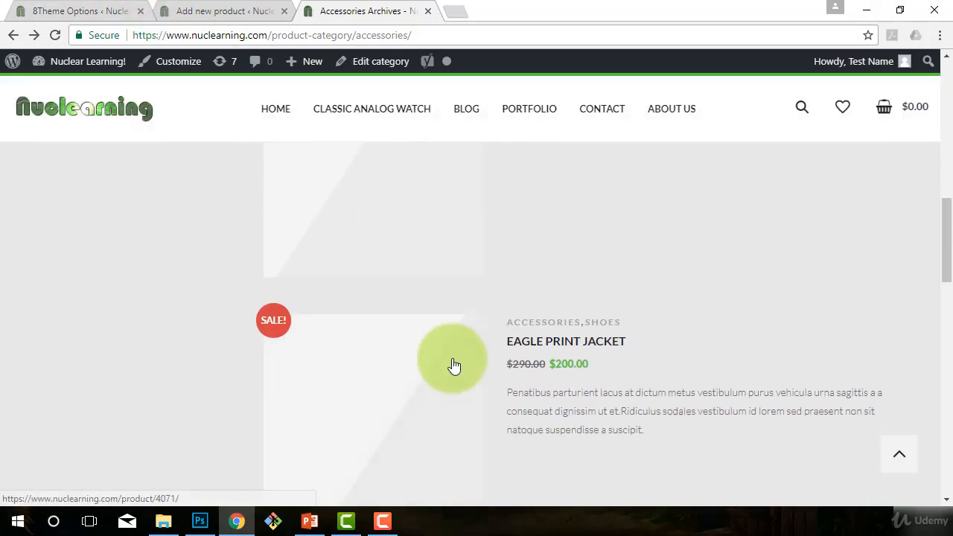
pyautogui.scroll(8, 451, 383)
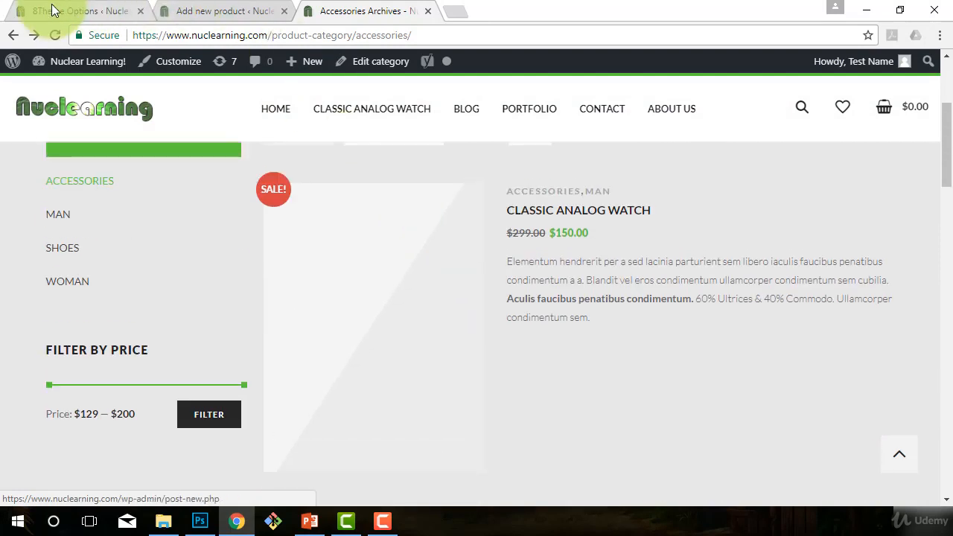
# Return to the theme options and reset the Products Page Layout section to its defaults
pyautogui.click(82, 10)
pyautogui.click(632, 221)
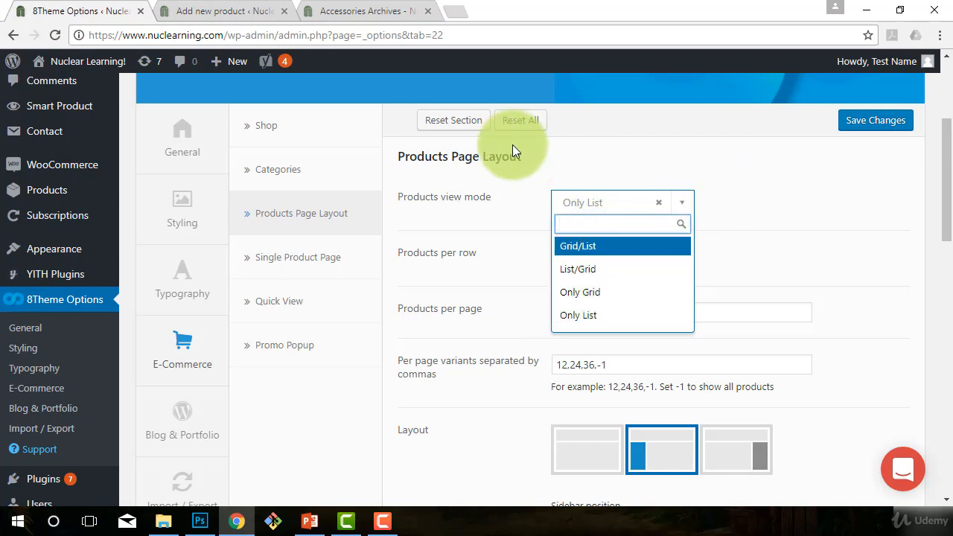
pyautogui.click(463, 131)
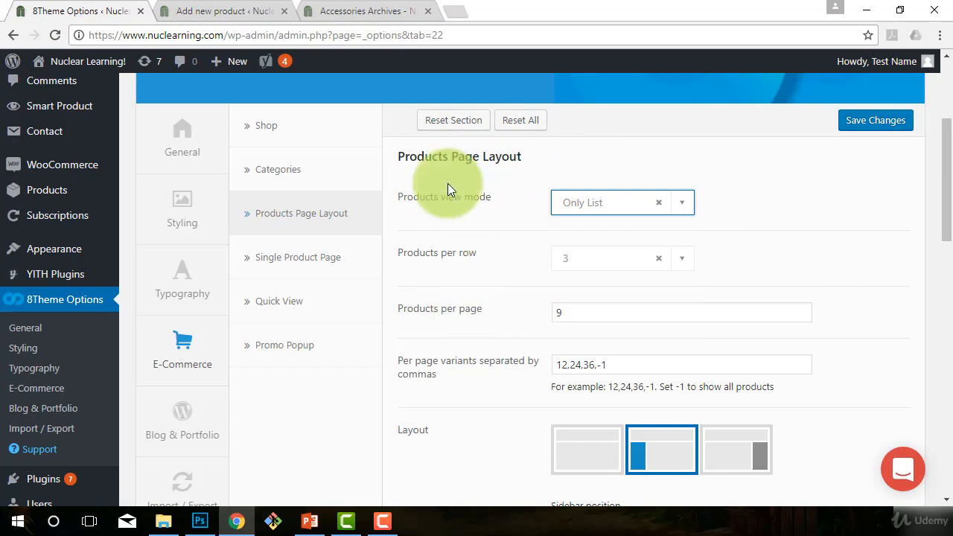
pyautogui.click(439, 120)
pyautogui.click(538, 119)
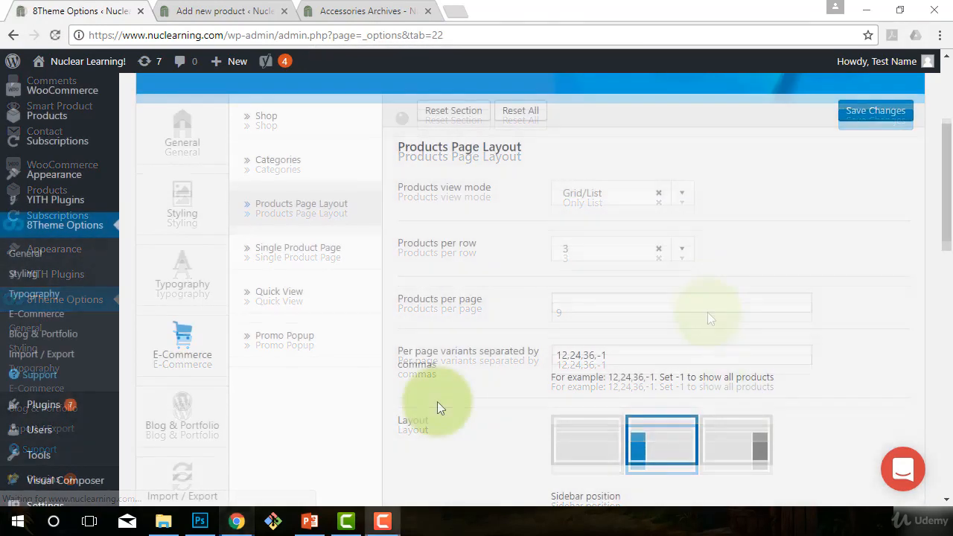
# Review the remaining Products Page Layout options, including layout, sidebar, masonry, hover effects and product detail visibility
pyautogui.scroll(-2, 462, 290)
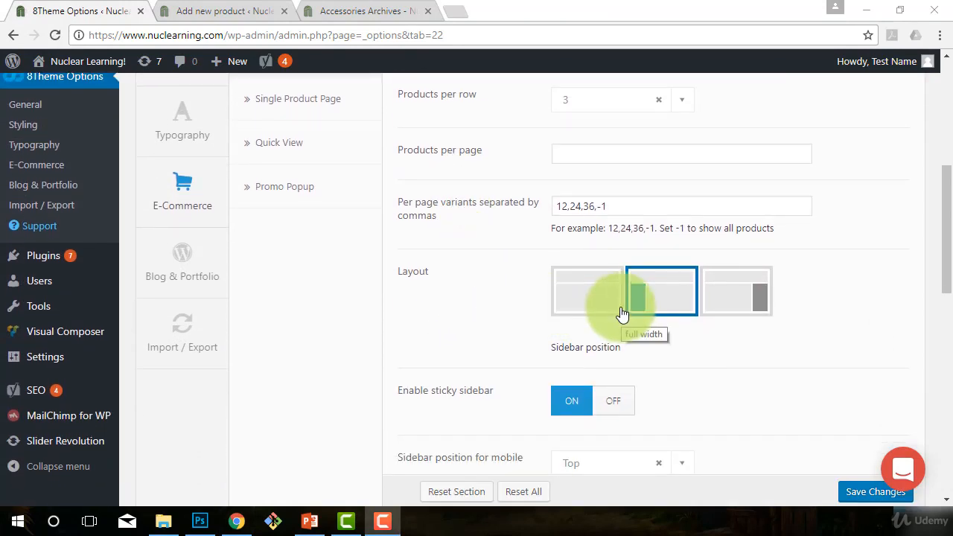
pyautogui.scroll(-1, 804, 380)
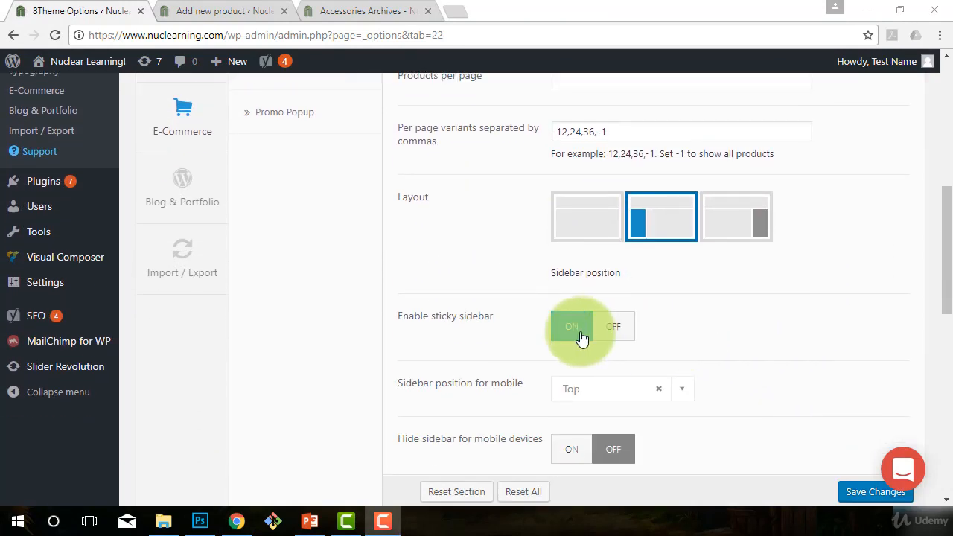
pyautogui.scroll(-4, 579, 404)
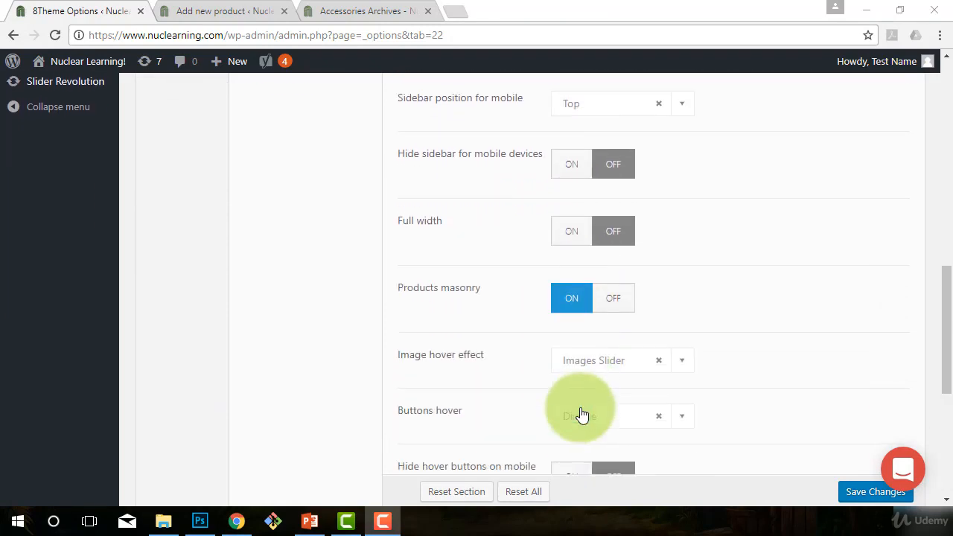
pyautogui.scroll(-1, 581, 415)
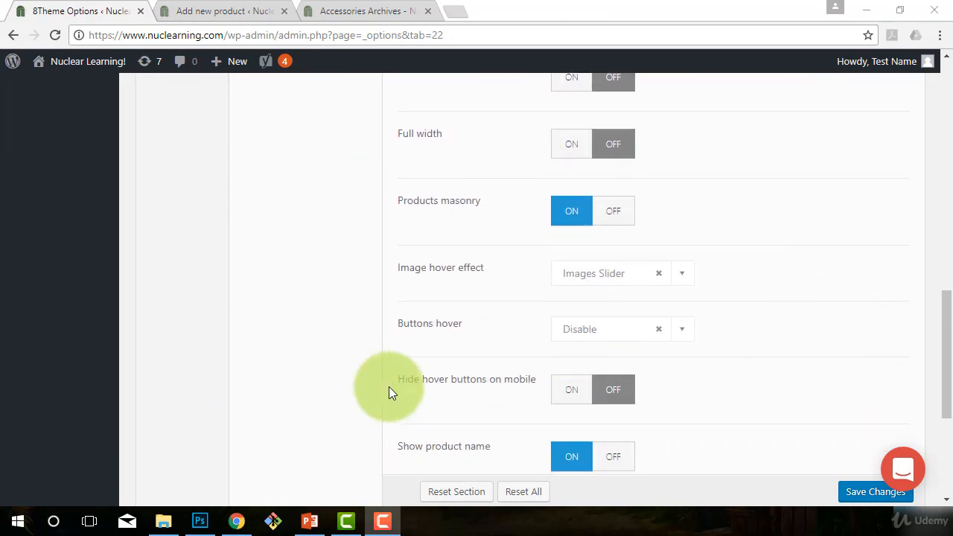
pyautogui.scroll(-3, 738, 355)
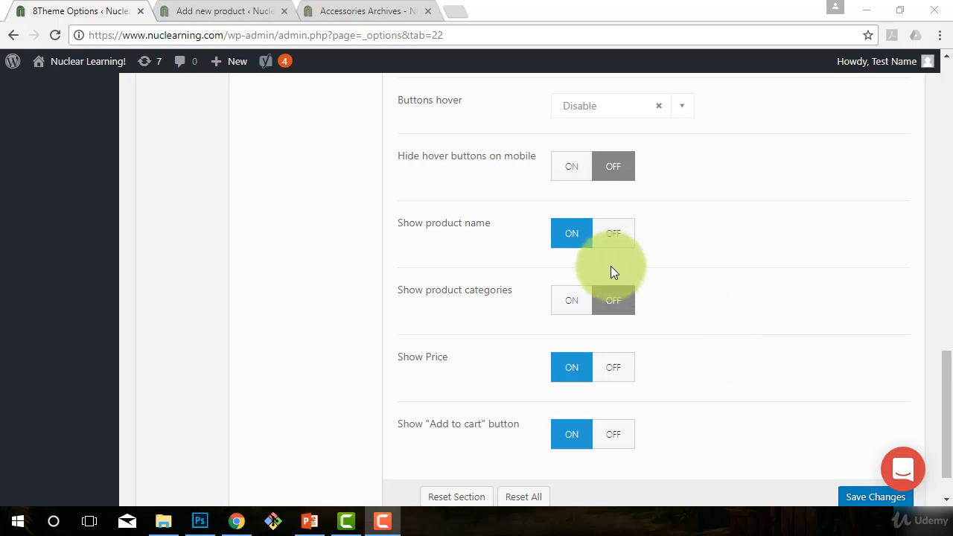
pyautogui.scroll(-1, 680, 359)
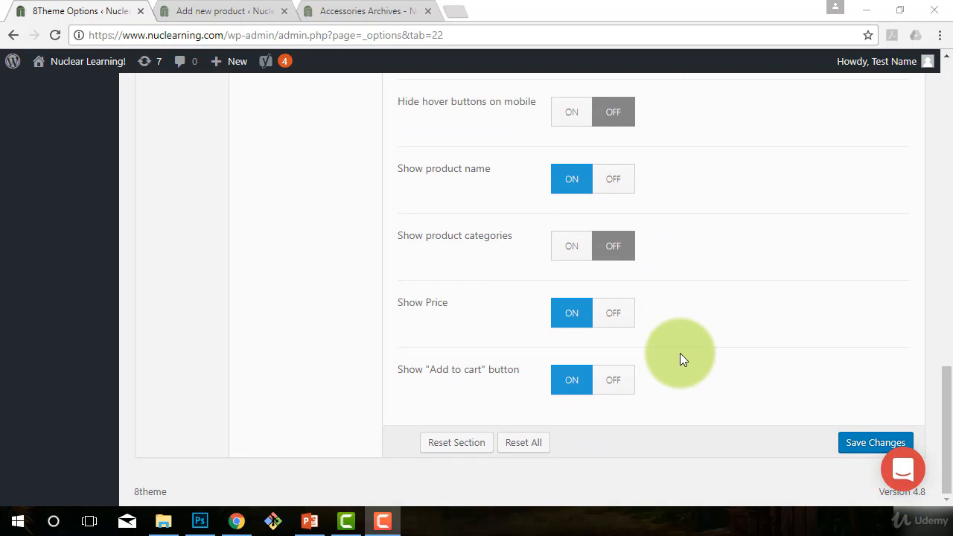
pyautogui.scroll(11, 661, 361)
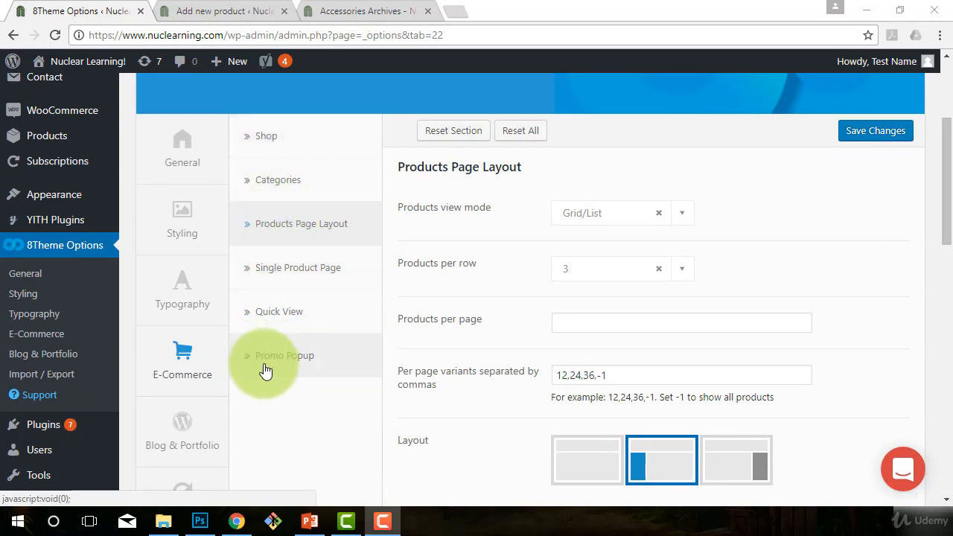
pyautogui.scroll(-11, 606, 355)
pyautogui.scroll(6, 746, 372)
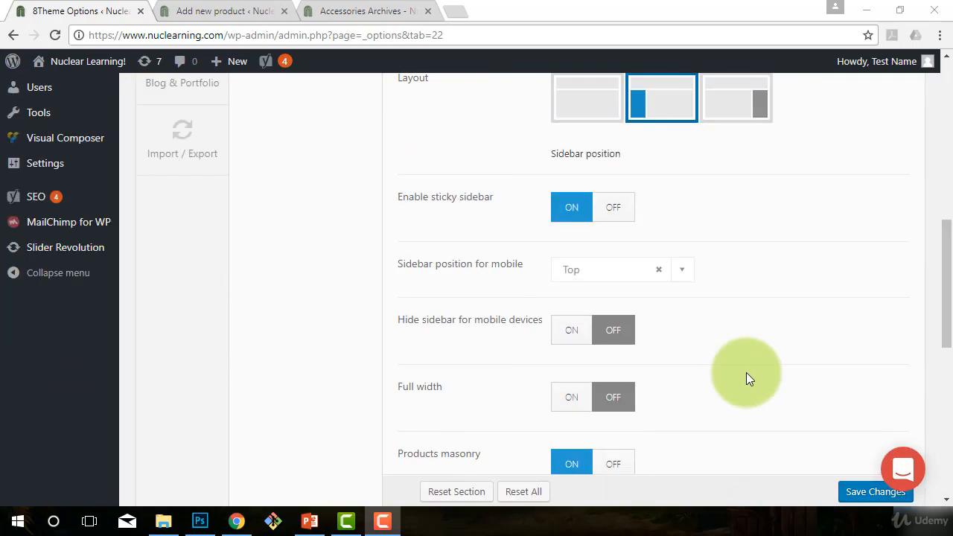
pyautogui.scroll(5, 746, 373)
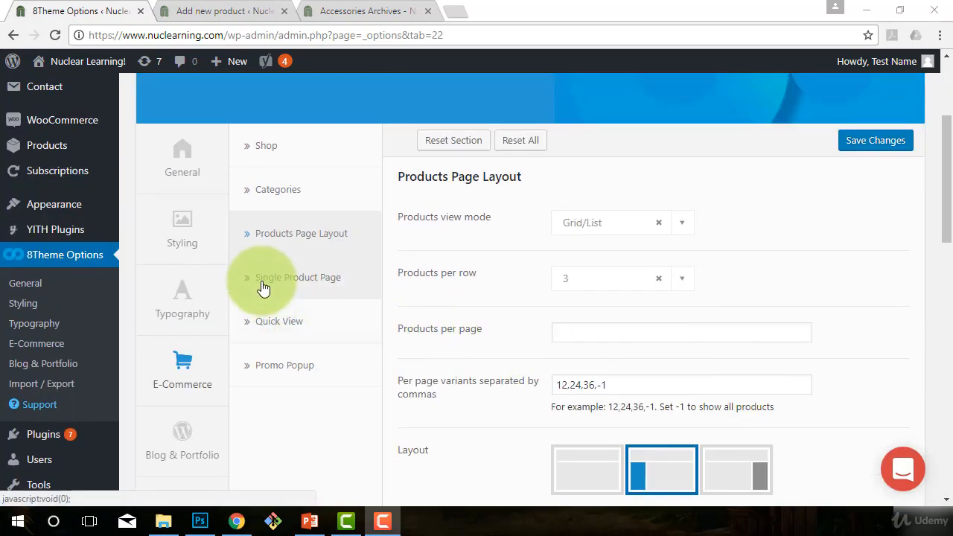
# Open the Single Product Page settings, and open the Classic Analog Watch product from the front-end Accessories page
pyautogui.click(292, 300)
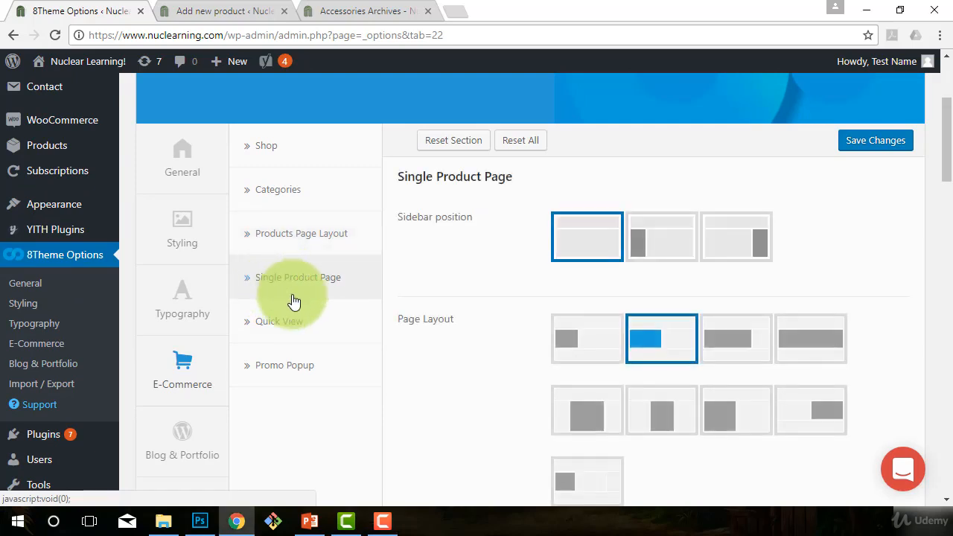
pyautogui.click(376, 15)
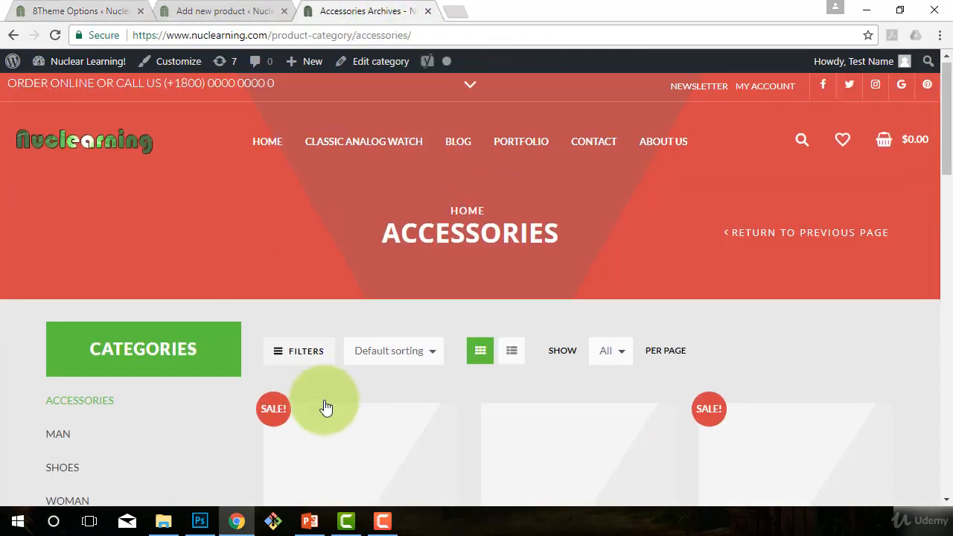
pyautogui.scroll(-3, 358, 372)
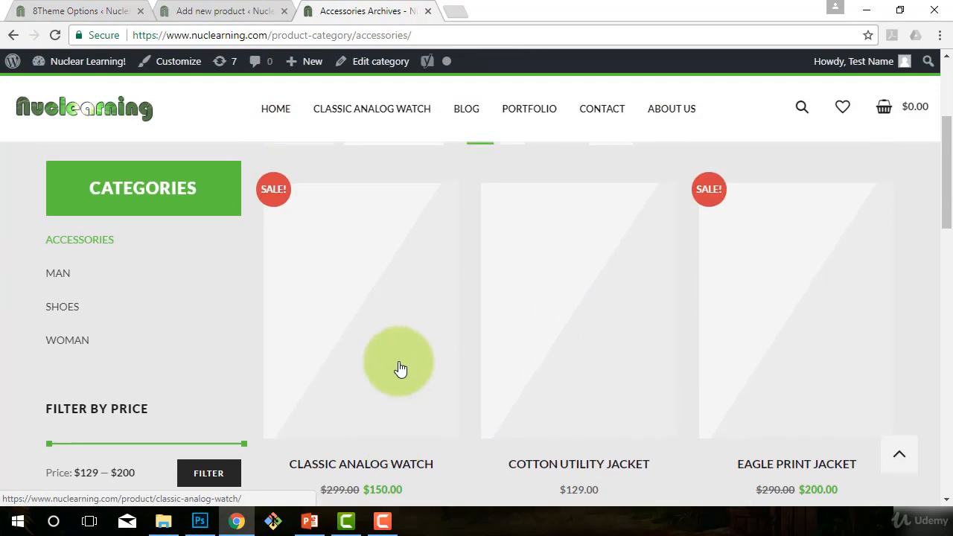
pyautogui.click(579, 363)
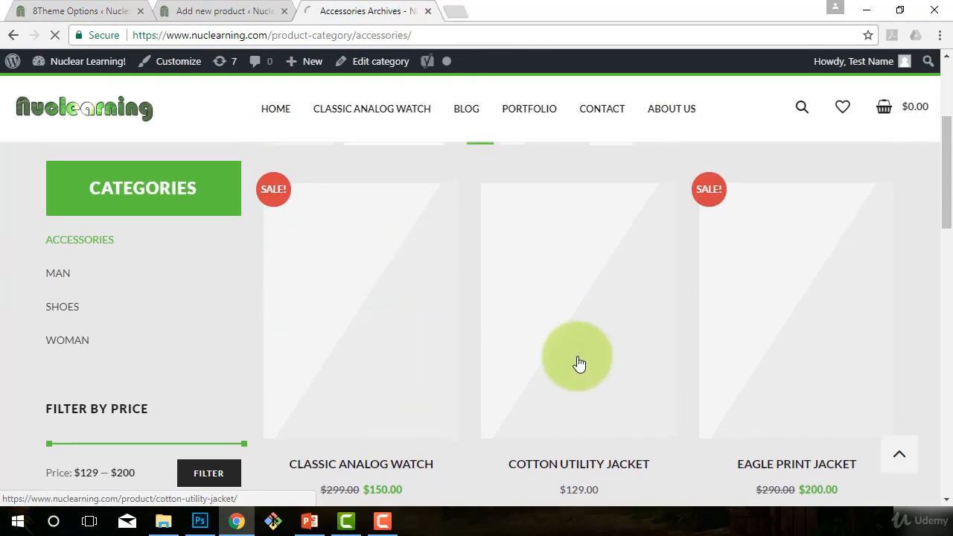
pyautogui.click(334, 365)
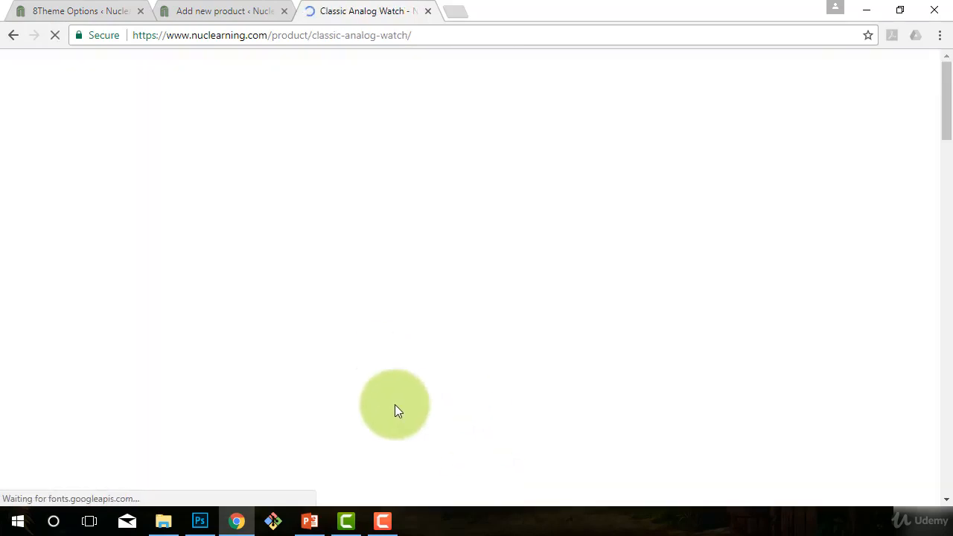
# Examine the Classic Analog Watch page's image, product information and description layout, and return to the Single Product Page settings
pyautogui.scroll(-4, 404, 410)
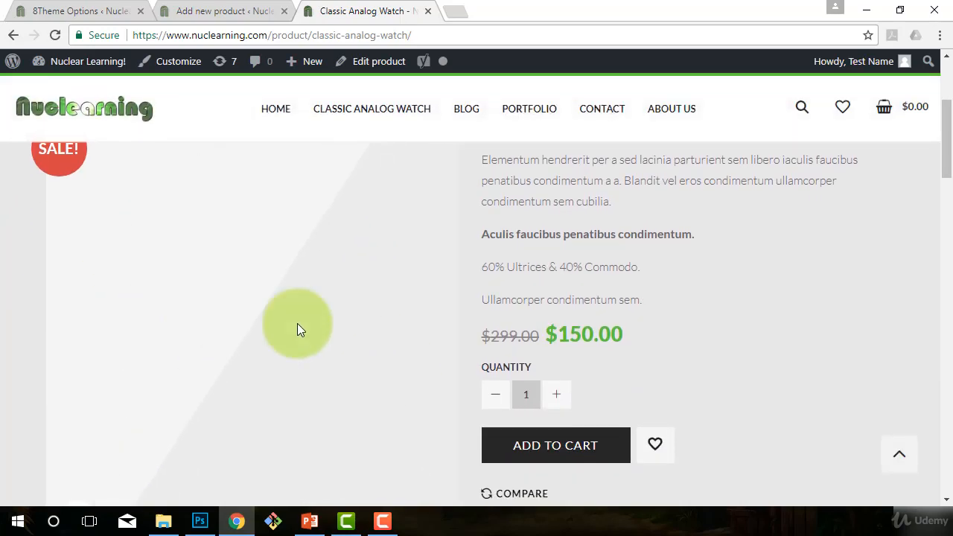
pyautogui.scroll(3, 797, 327)
pyautogui.scroll(-1, 795, 322)
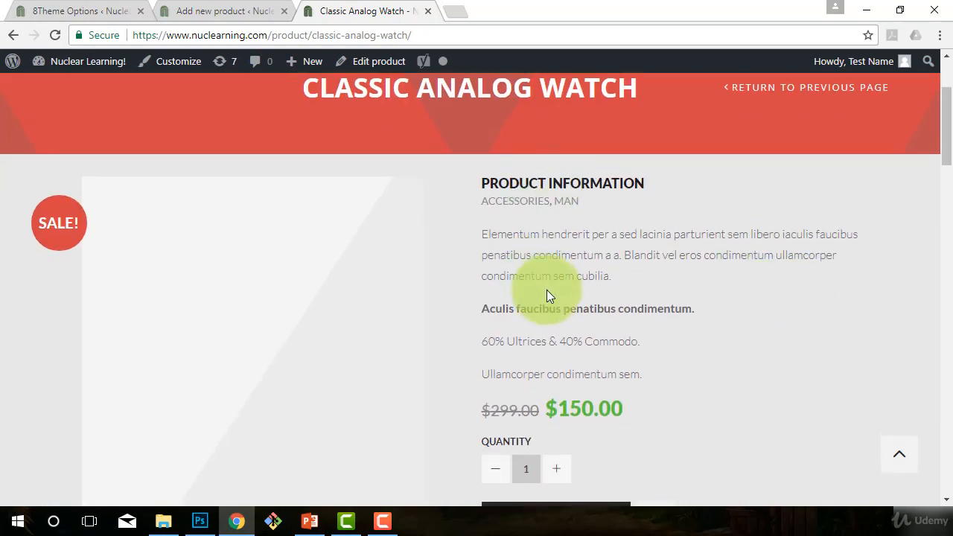
pyautogui.scroll(-7, 502, 305)
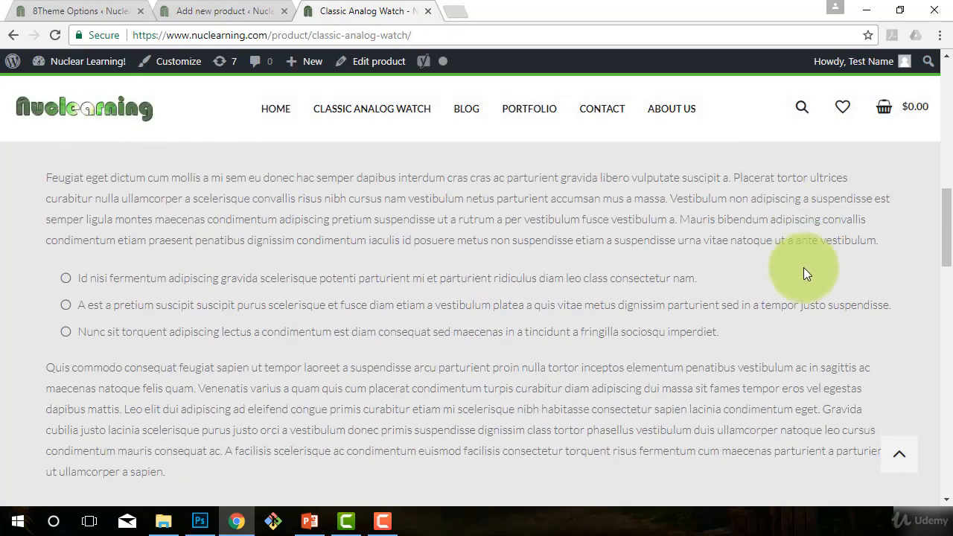
pyautogui.scroll(-4, 803, 276)
pyautogui.scroll(9, 815, 316)
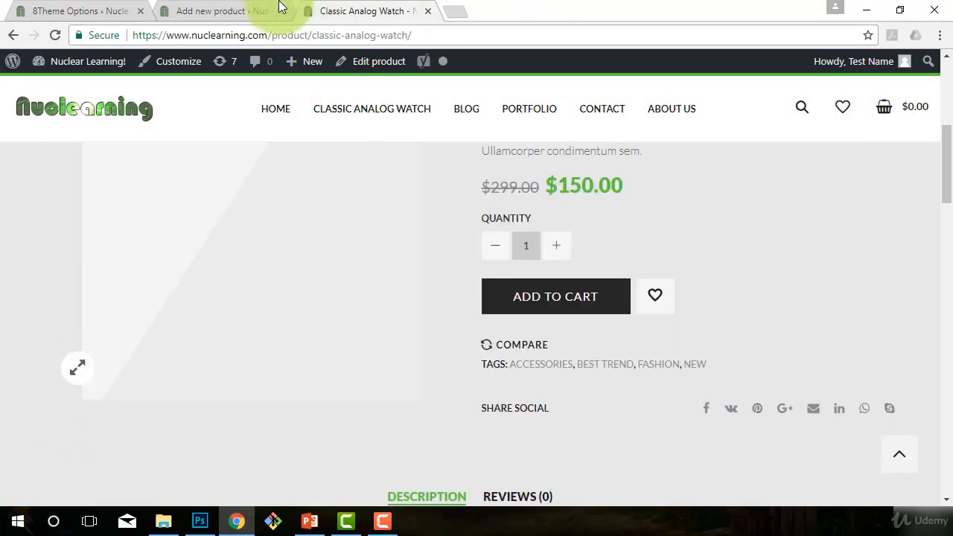
pyautogui.click(70, 9)
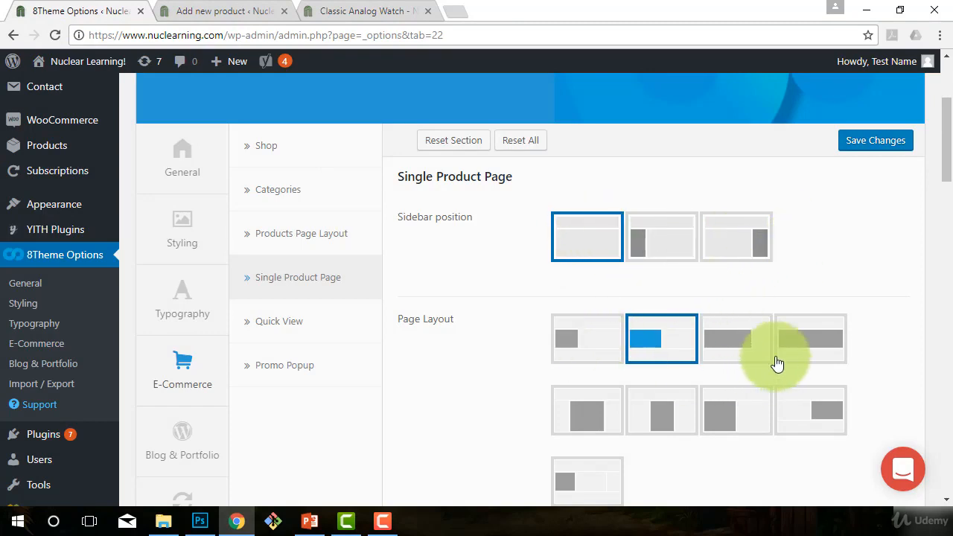
# Review the Single Product Page options, from page layout to share buttons, focusing on the AJAX add to cart setting for simple products
pyautogui.scroll(-1, 814, 362)
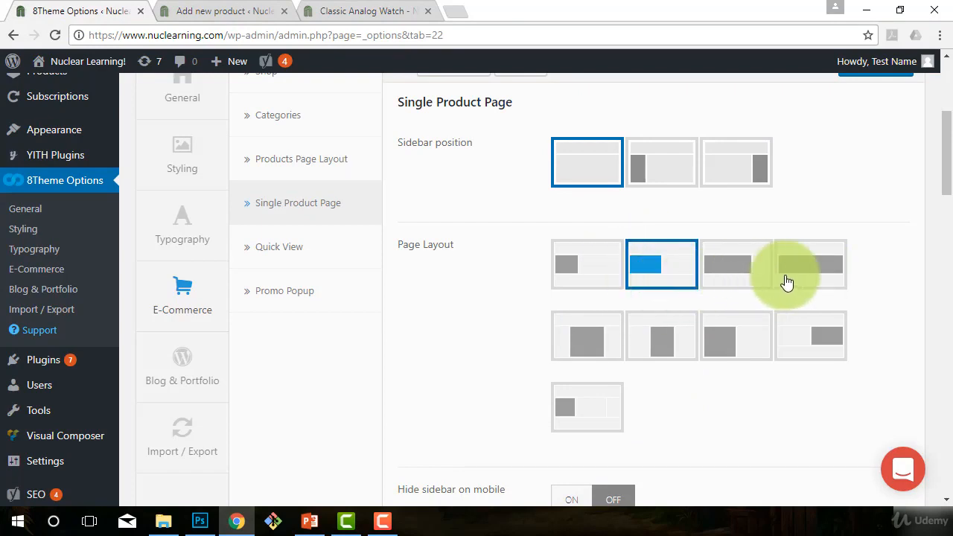
pyautogui.scroll(-5, 782, 365)
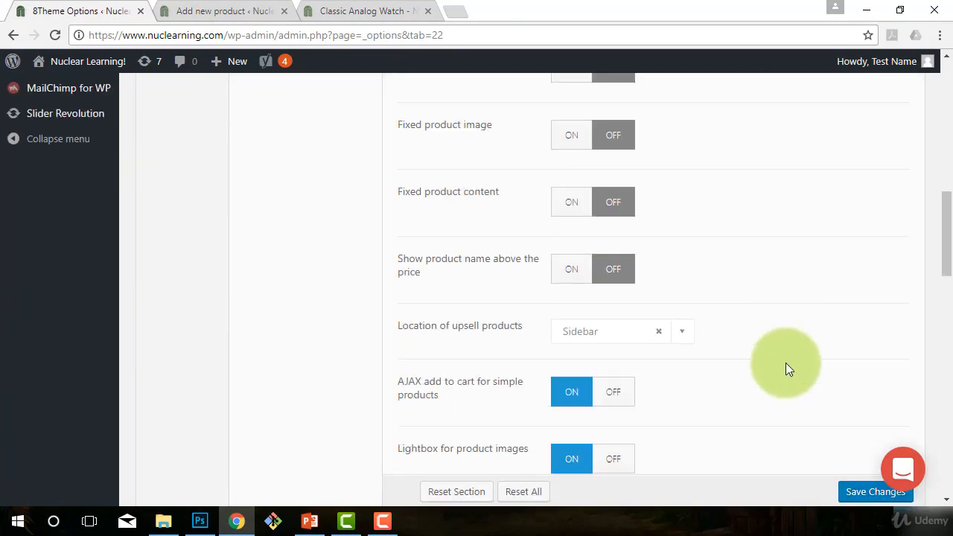
pyautogui.scroll(-3, 674, 223)
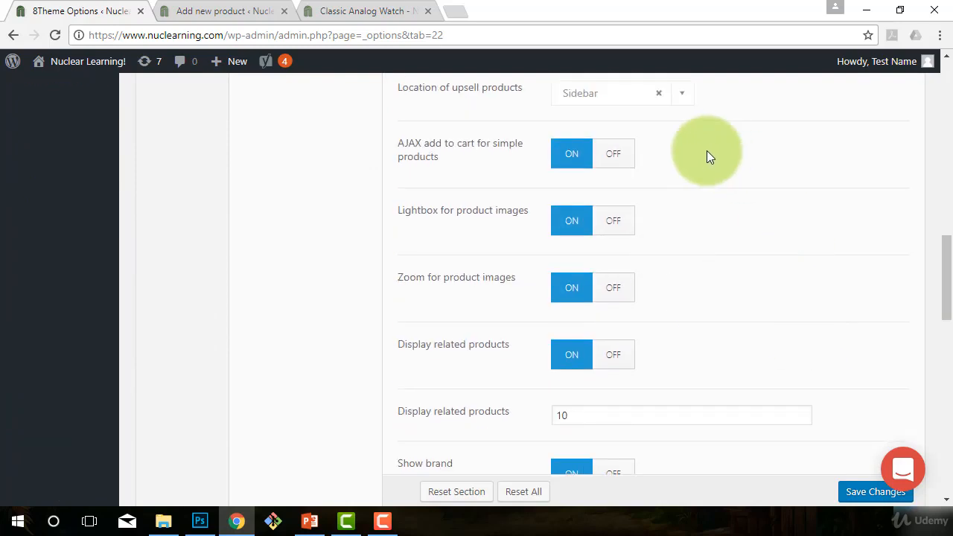
pyautogui.scroll(-6, 422, 365)
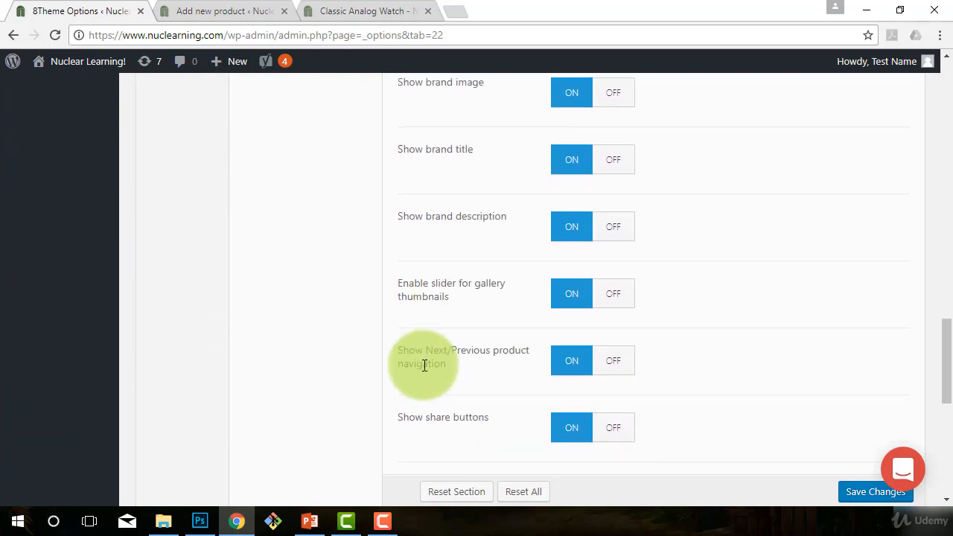
pyautogui.scroll(9, 423, 364)
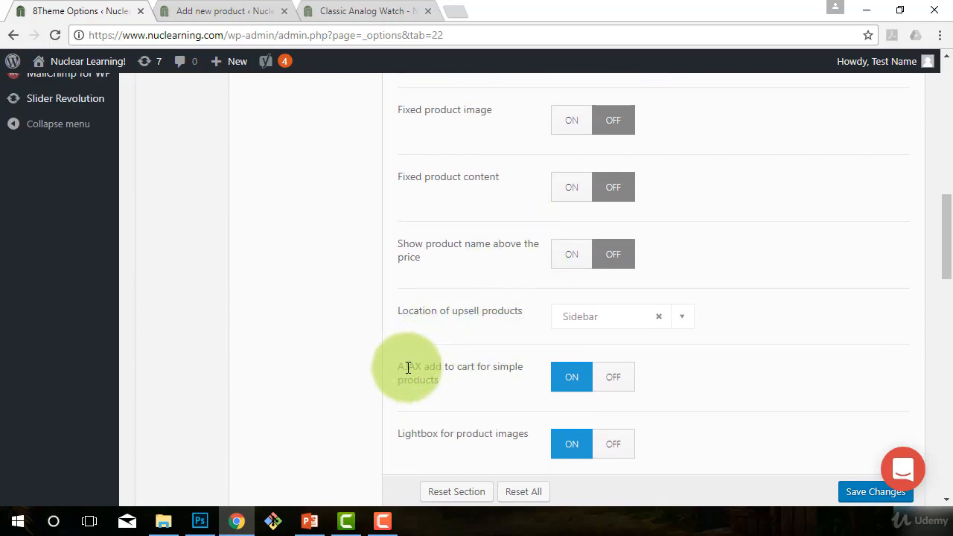
pyautogui.doubleClick(406, 366)
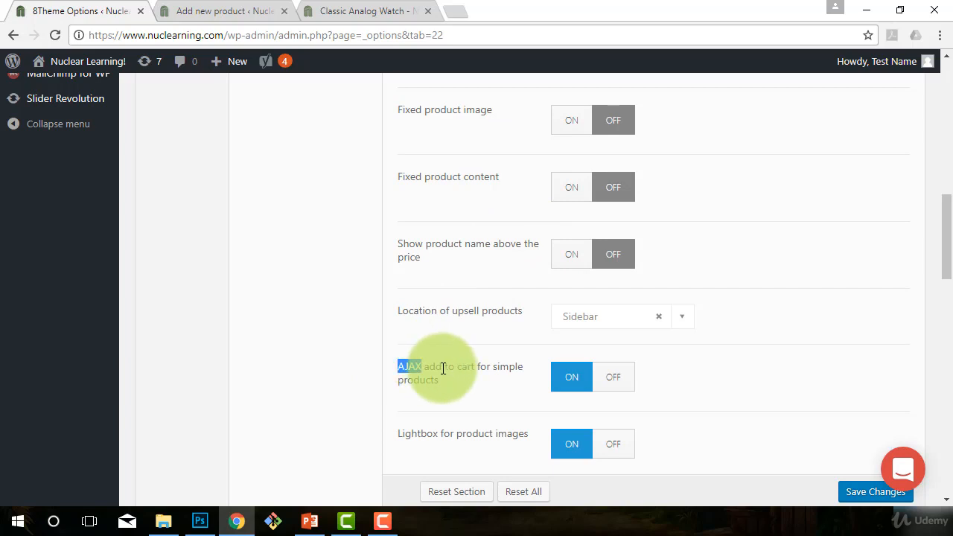
pyautogui.moveTo(451, 383); pyautogui.dragTo(408, 363)
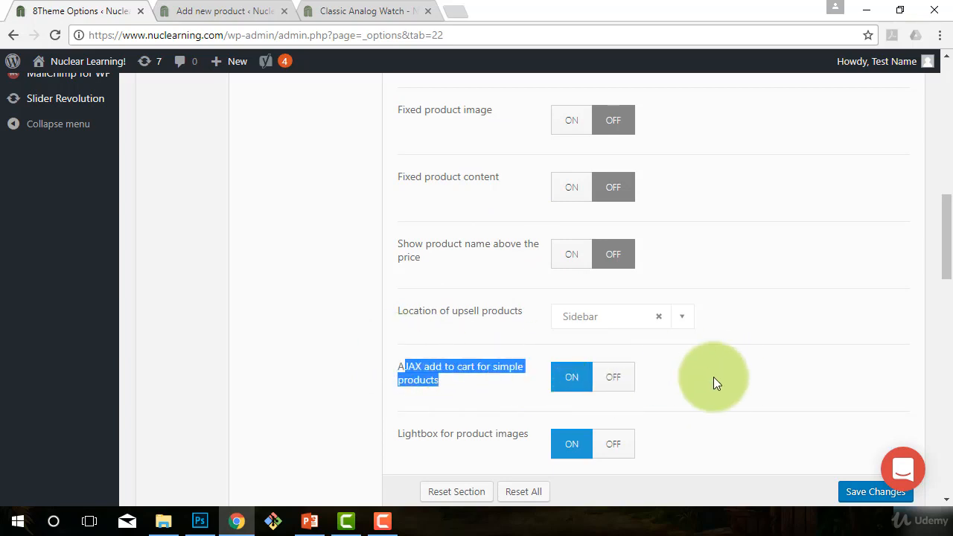
pyautogui.scroll(-1, 713, 377)
pyautogui.scroll(-1, 673, 357)
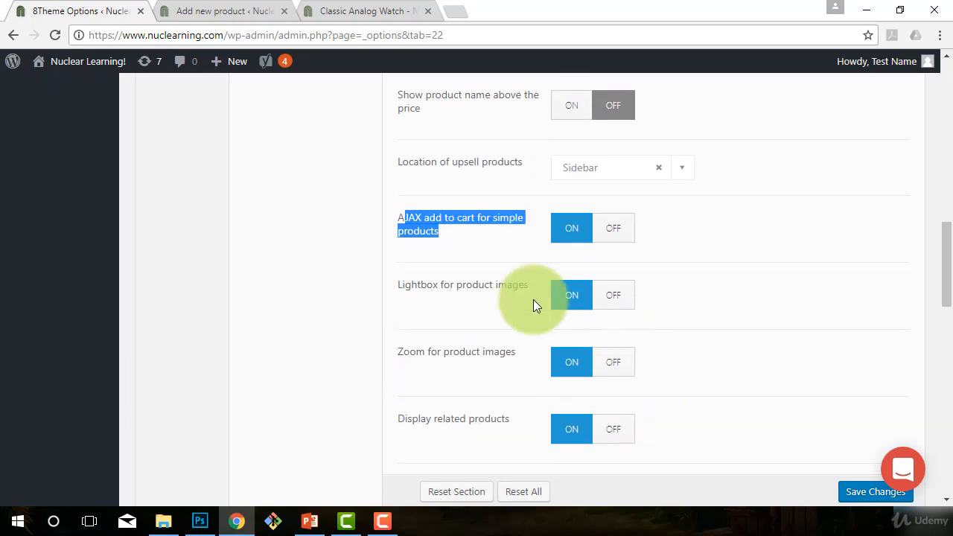
pyautogui.click(745, 287)
pyautogui.scroll(-2, 655, 288)
pyautogui.scroll(2, 654, 280)
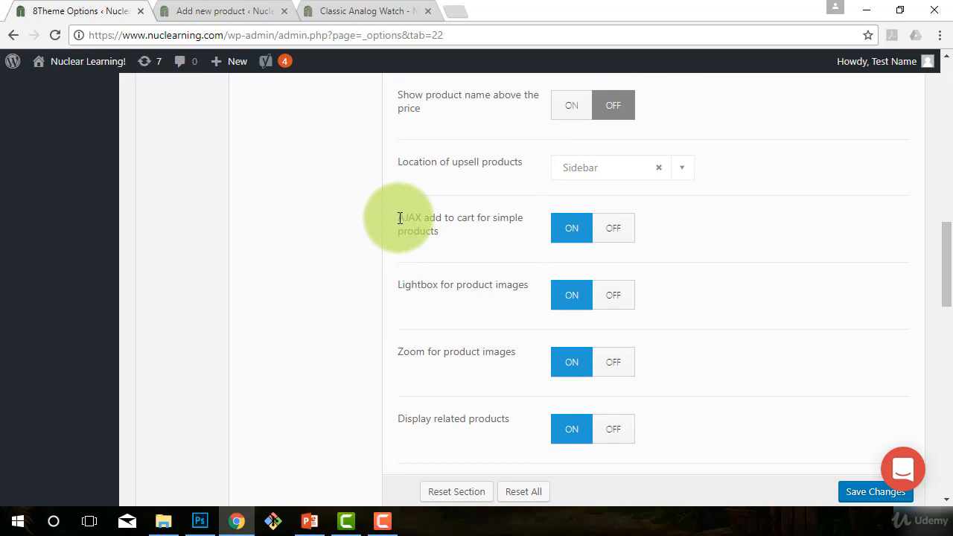
pyautogui.moveTo(398, 219); pyautogui.dragTo(454, 218)
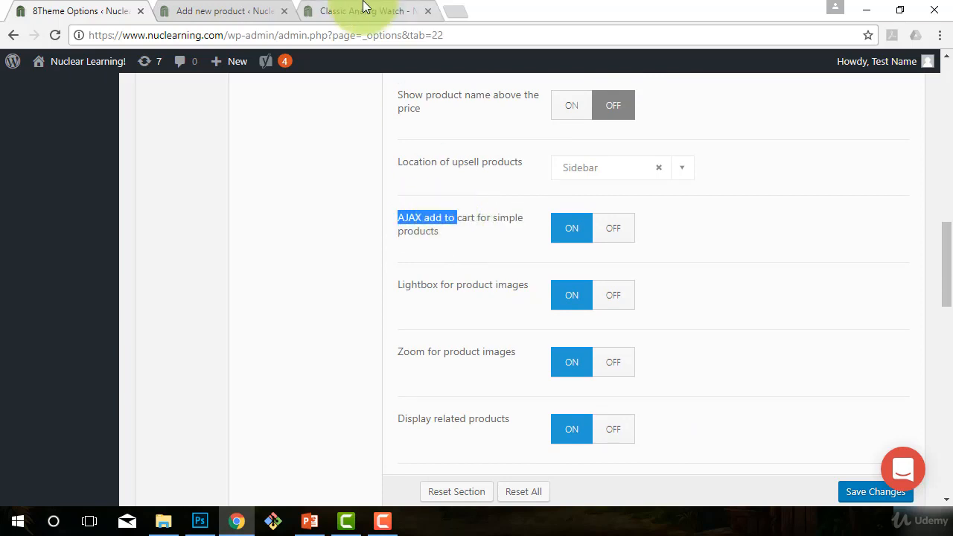
# Add one Classic Analog Watch to the cart from its front-end product page, check the header cart, and return to the theme options
pyautogui.click(364, 9)
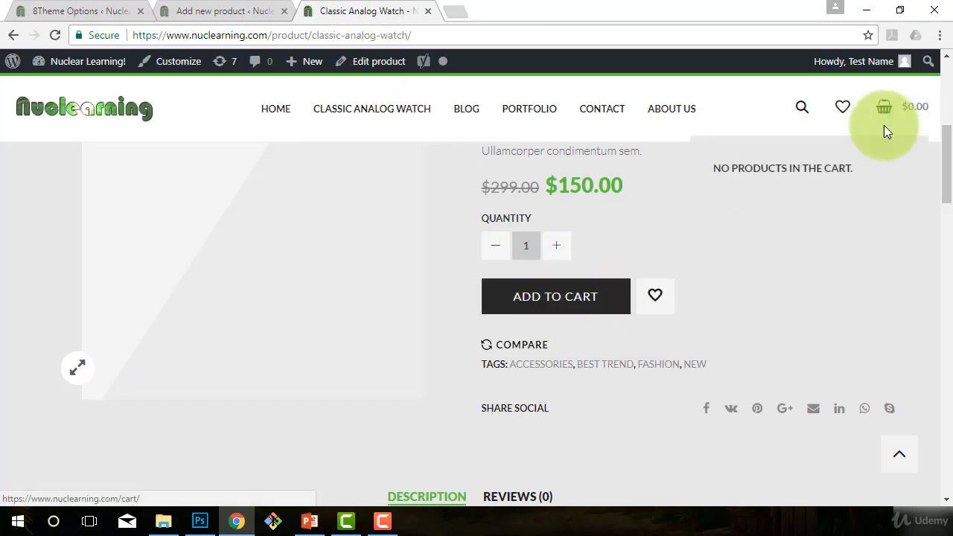
pyautogui.click(547, 304)
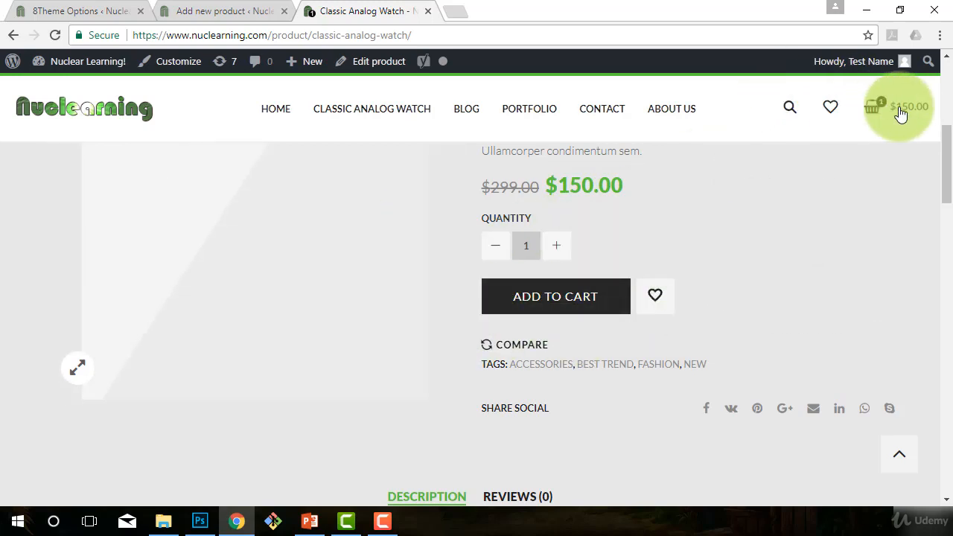
pyautogui.moveTo(896, 108)
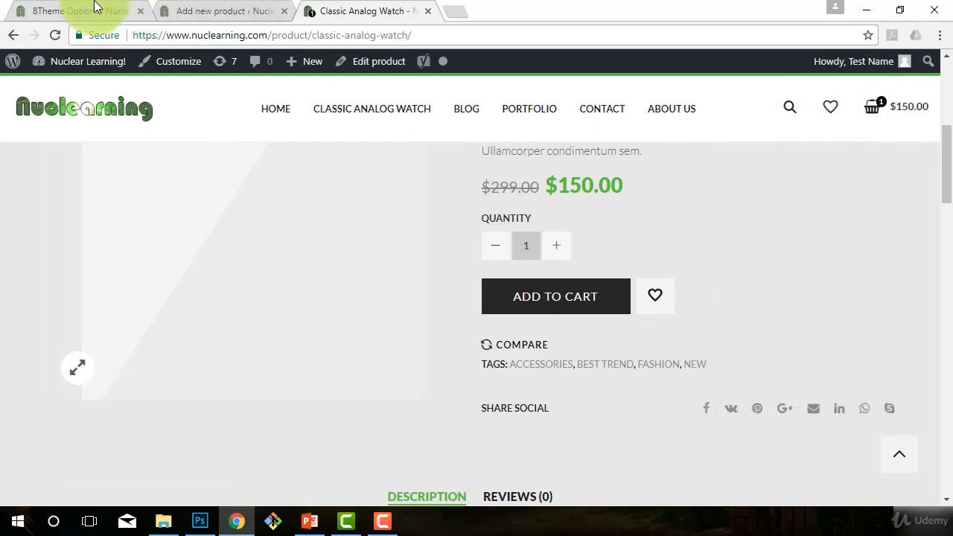
pyautogui.click(90, 9)
# Review the remaining Single Product Page options, including image zoom, related products, brand display, share buttons, tabs and reviews position
pyautogui.scroll(-4, 748, 277)
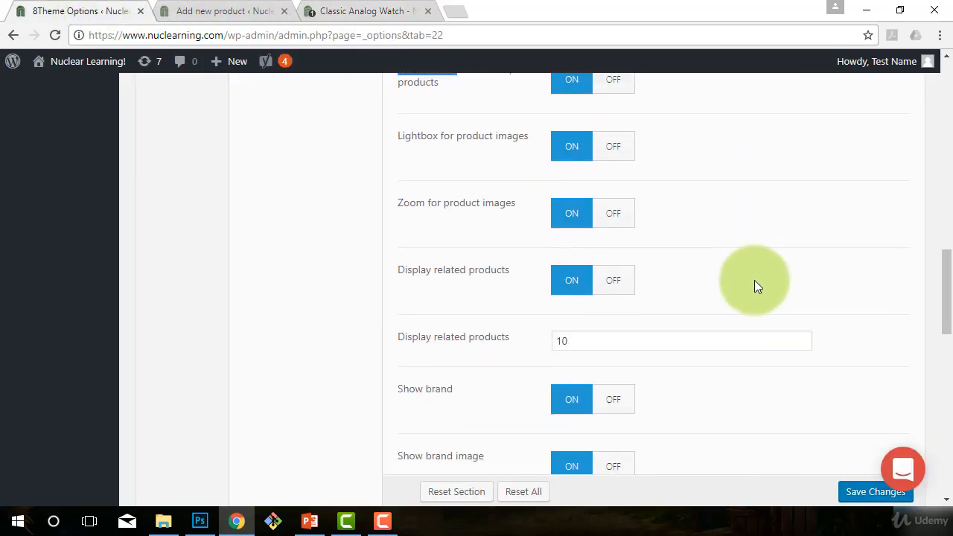
pyautogui.scroll(2, 613, 236)
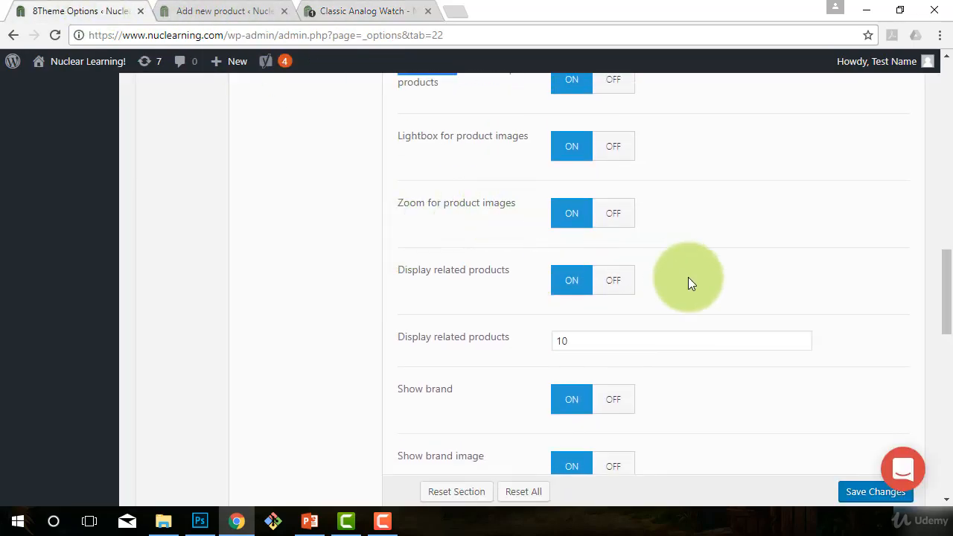
pyautogui.scroll(-3, 595, 268)
pyautogui.scroll(-6, 466, 331)
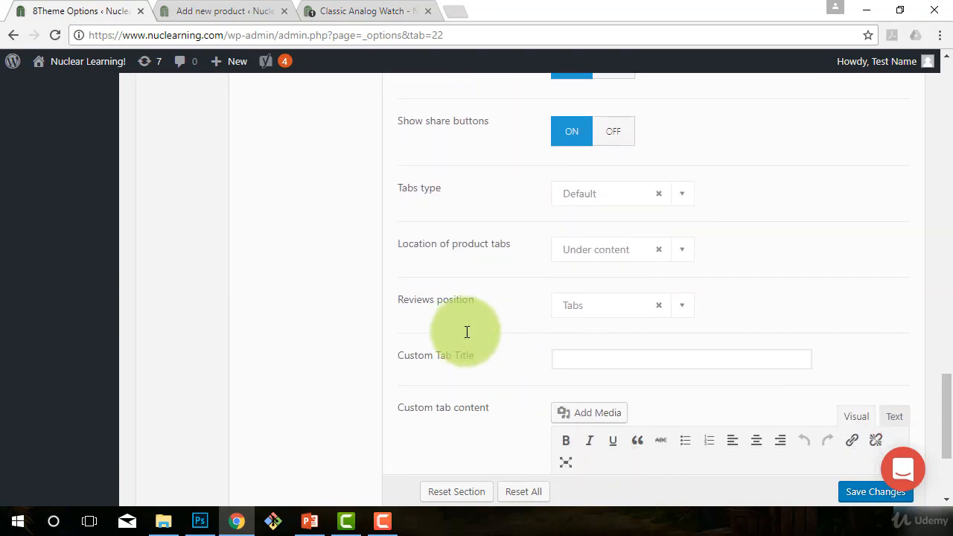
pyautogui.scroll(-2, 287, 356)
pyautogui.scroll(15, 382, 379)
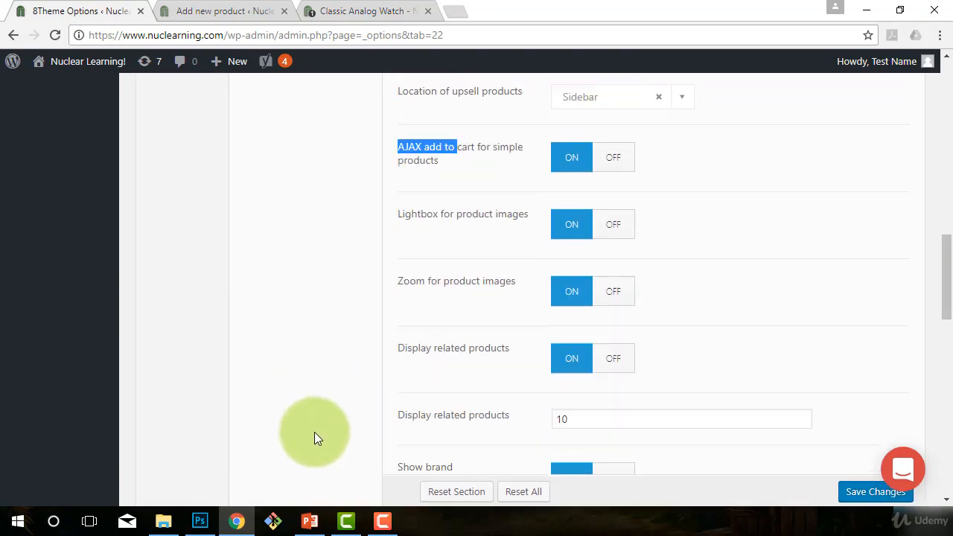
pyautogui.scroll(3, 324, 436)
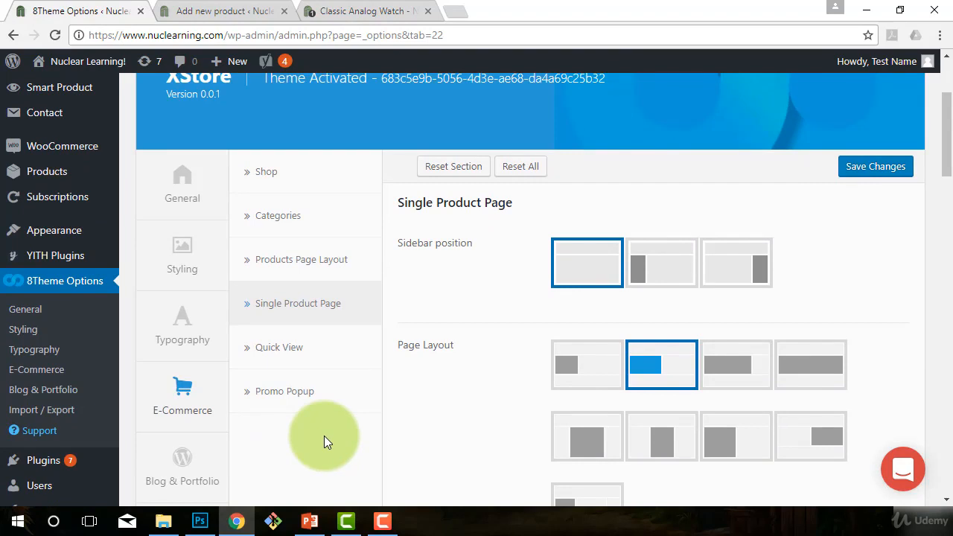
# Open the Quick View section of the E-Commerce settings and look over its options
pyautogui.click(274, 345)
pyautogui.scroll(-4, 336, 356)
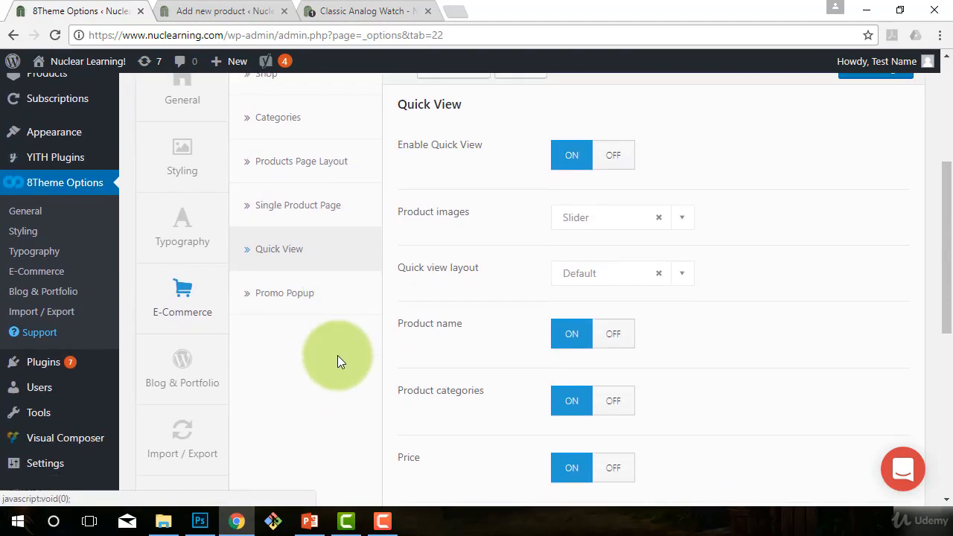
pyautogui.scroll(3, 332, 379)
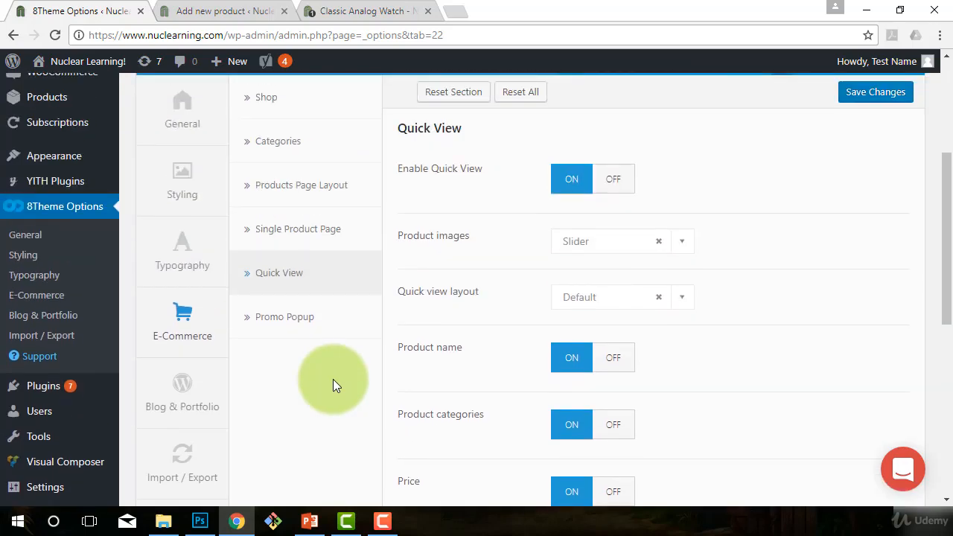
pyautogui.scroll(1, 383, 258)
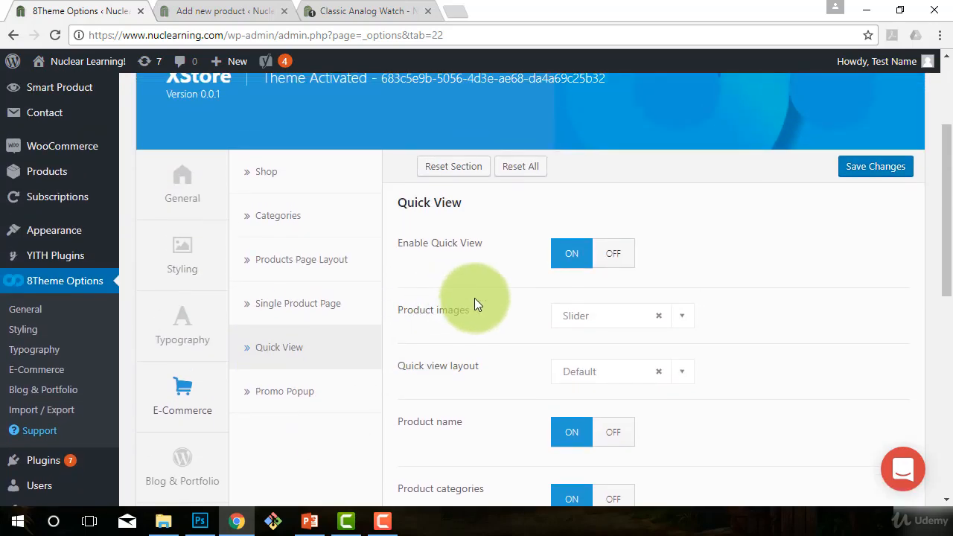
# Go back to the front-end Accessories page, preview the cart contents, and return to the Quick View settings
pyautogui.click(348, 10)
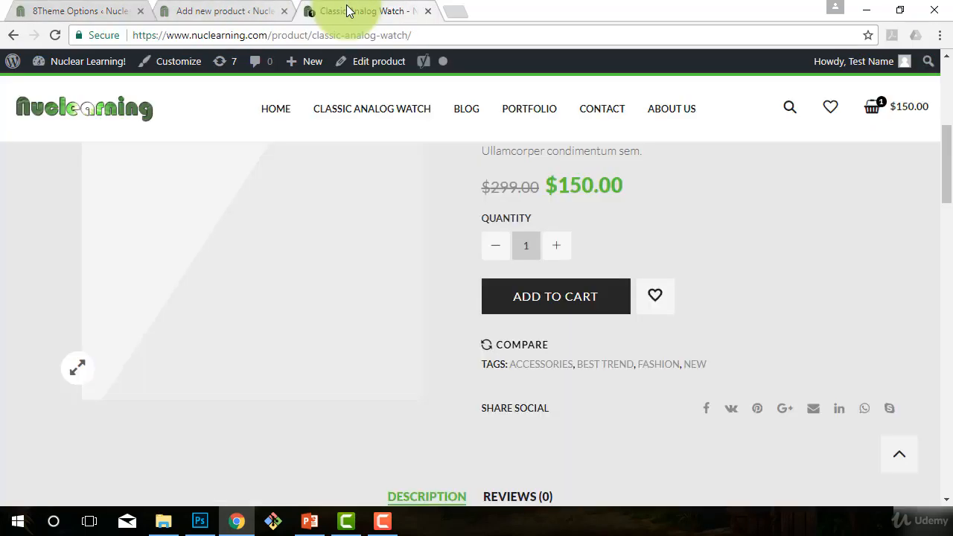
pyautogui.click(18, 35)
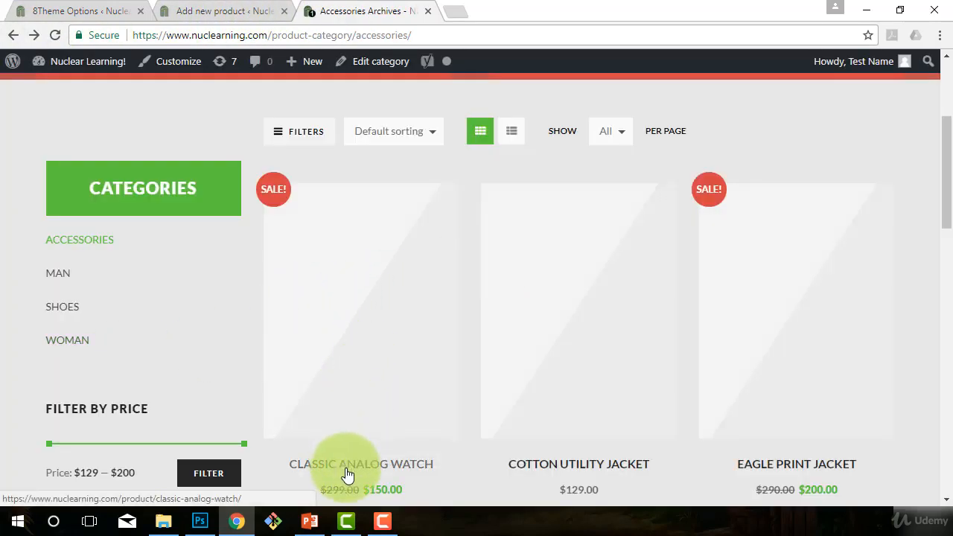
pyautogui.scroll(2, 834, 208)
pyautogui.moveTo(903, 143)
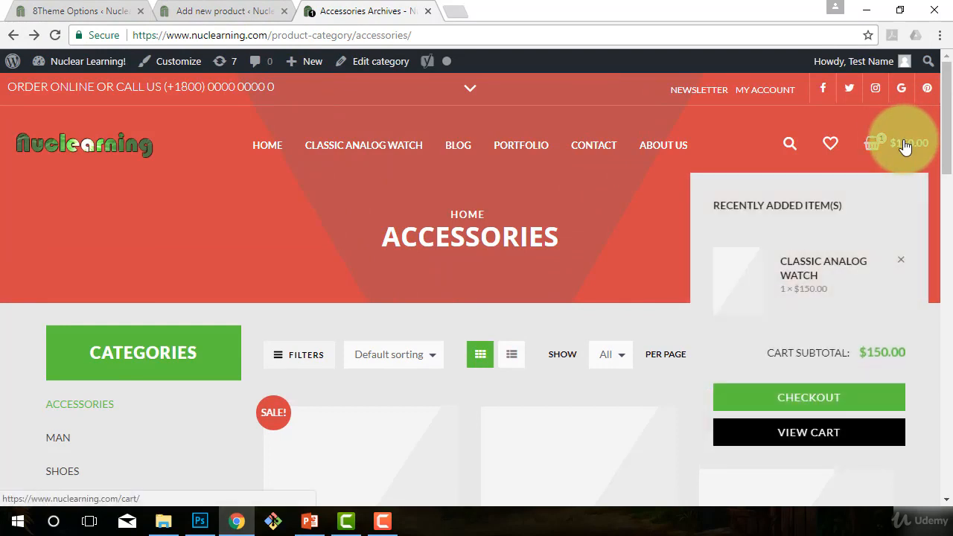
pyautogui.click(248, 11)
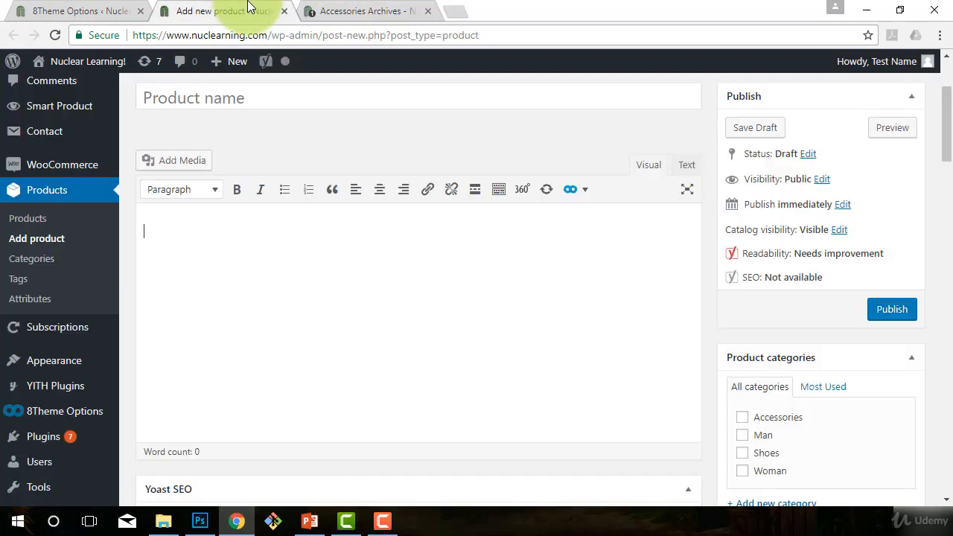
pyautogui.click(45, 10)
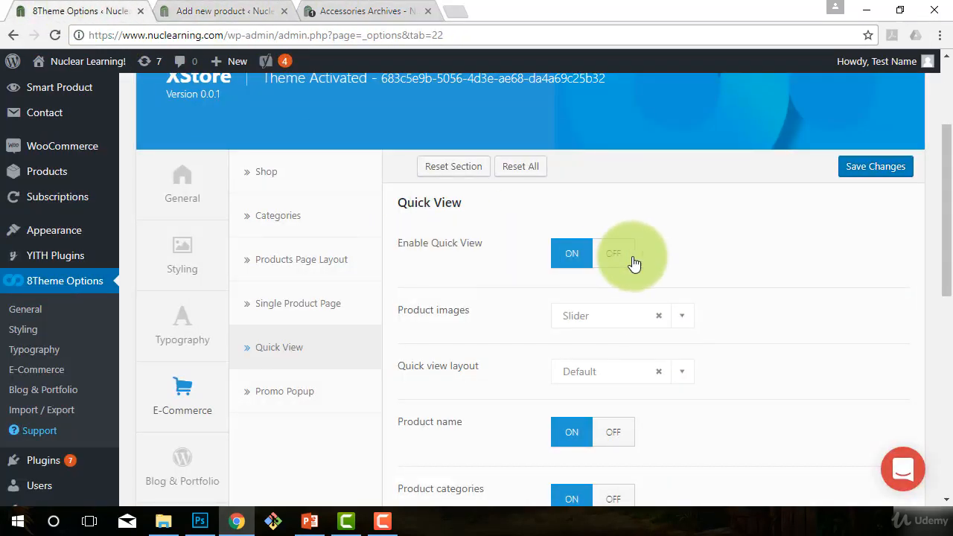
# Review the Quick View options for product images, layout, name, categories, price and star rating
pyautogui.scroll(-6, 486, 430)
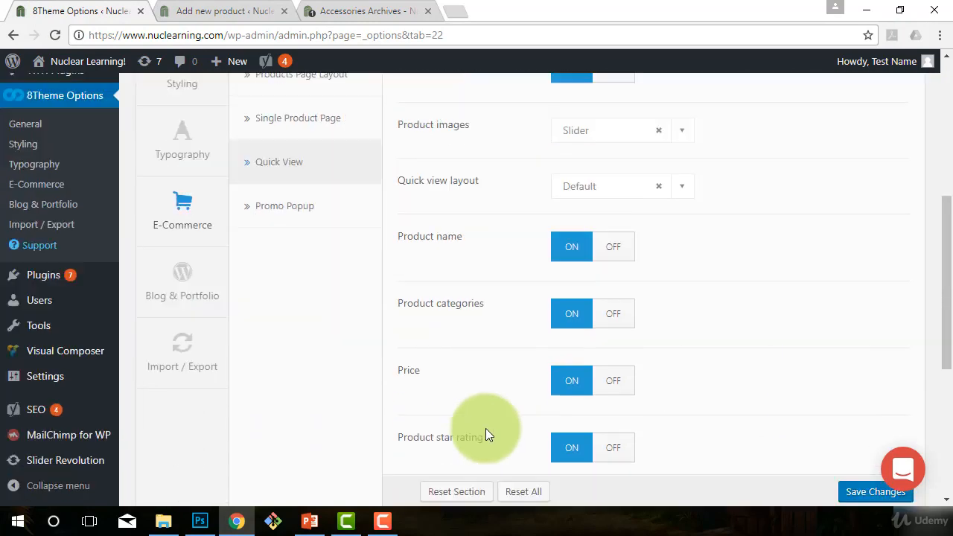
pyautogui.scroll(7, 484, 426)
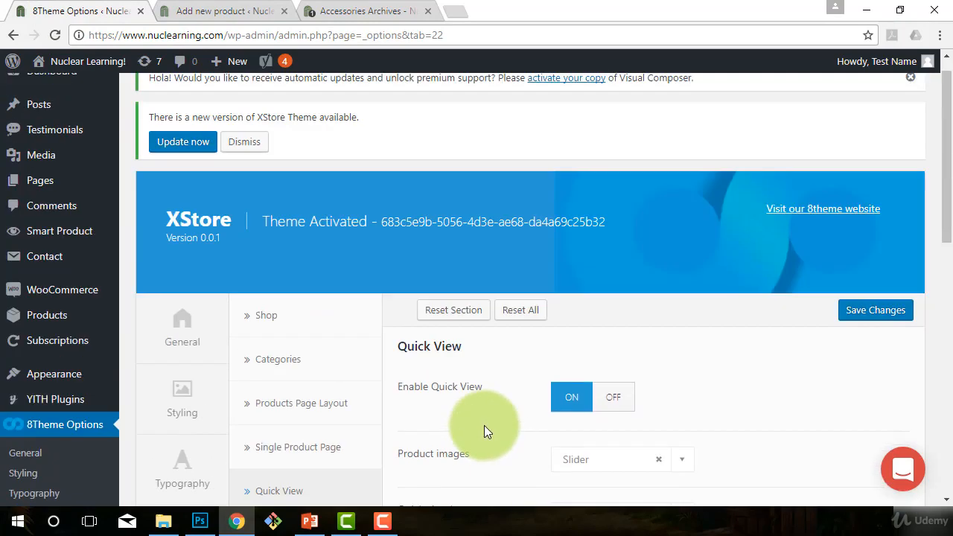
pyautogui.scroll(-3, 482, 423)
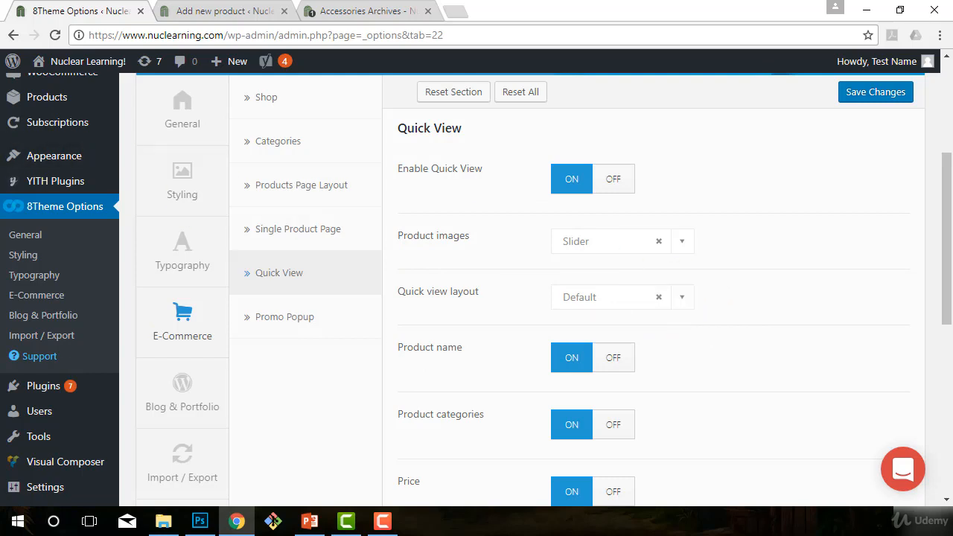
# Go to the Pages area of the WordPress admin
pyautogui.hotkey('alt', 'Tab')
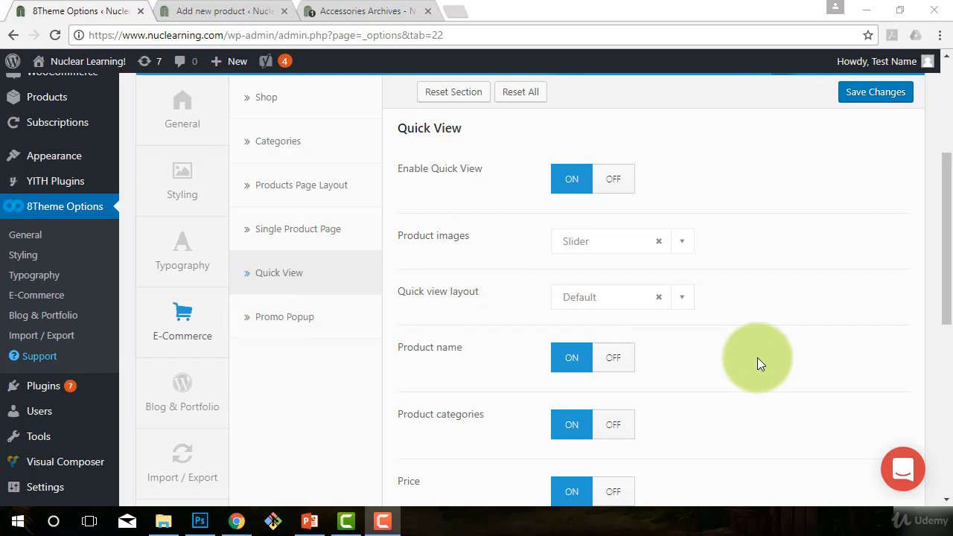
pyautogui.scroll(3, 757, 357)
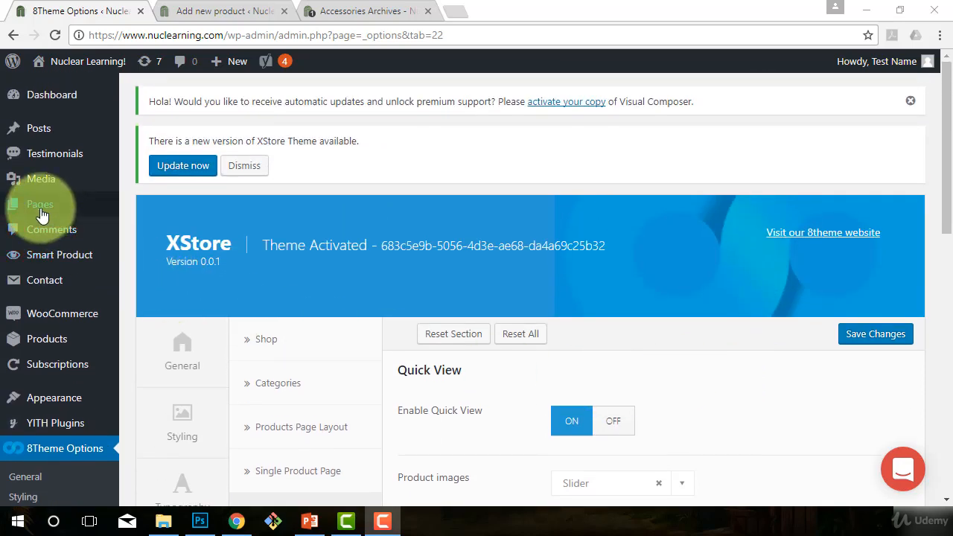
pyautogui.moveTo(42, 215)
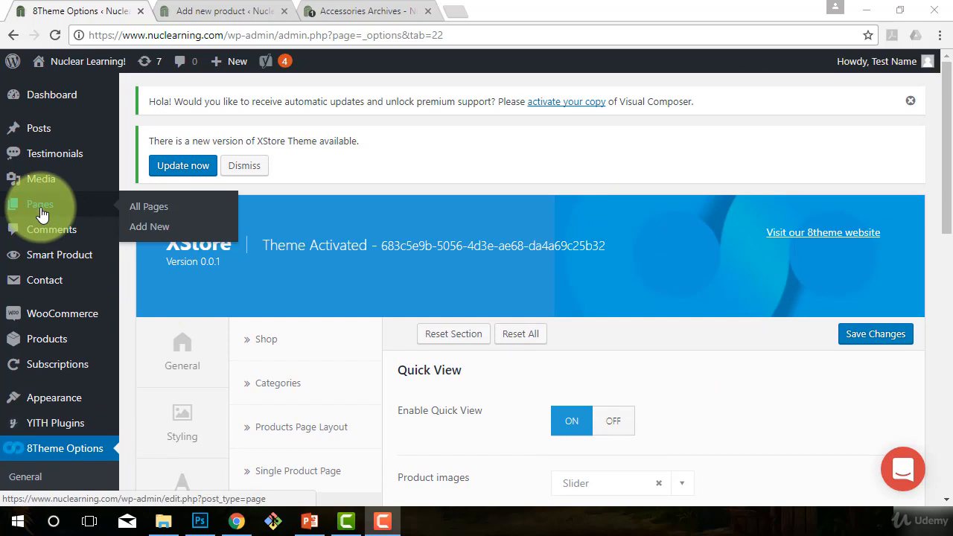